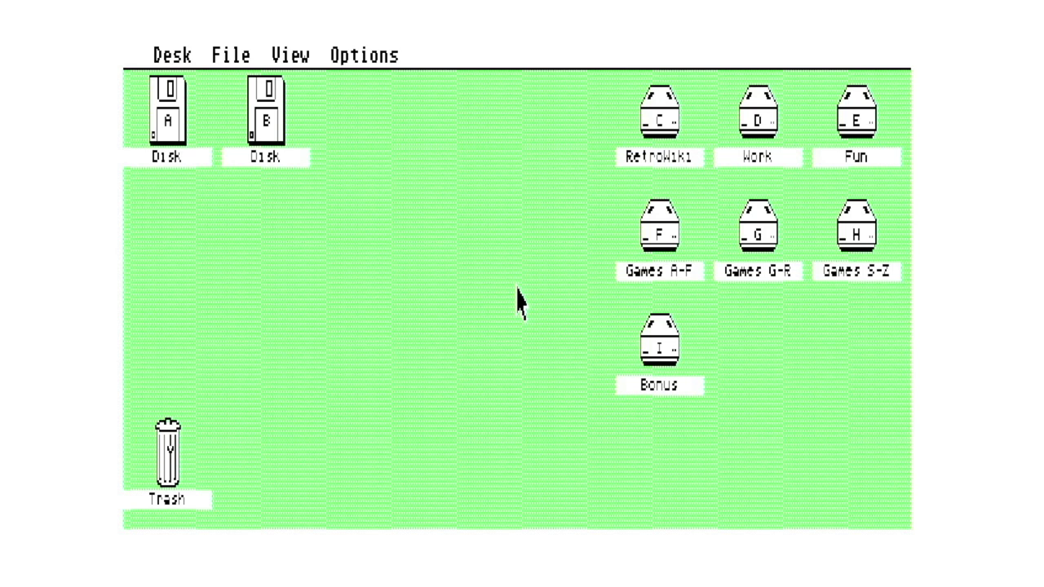
pyautogui.press('F12')
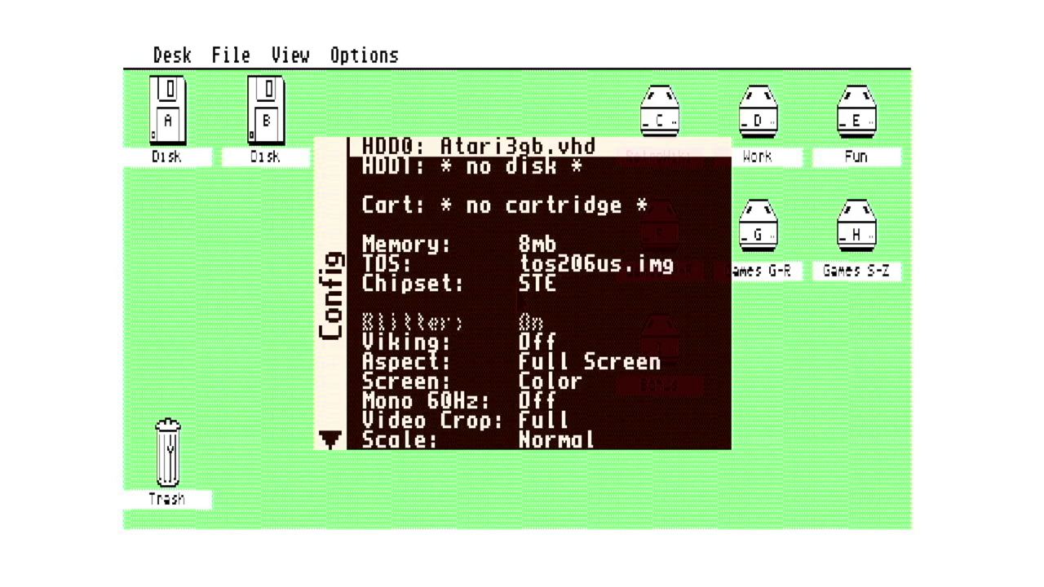
pyautogui.press('Down')
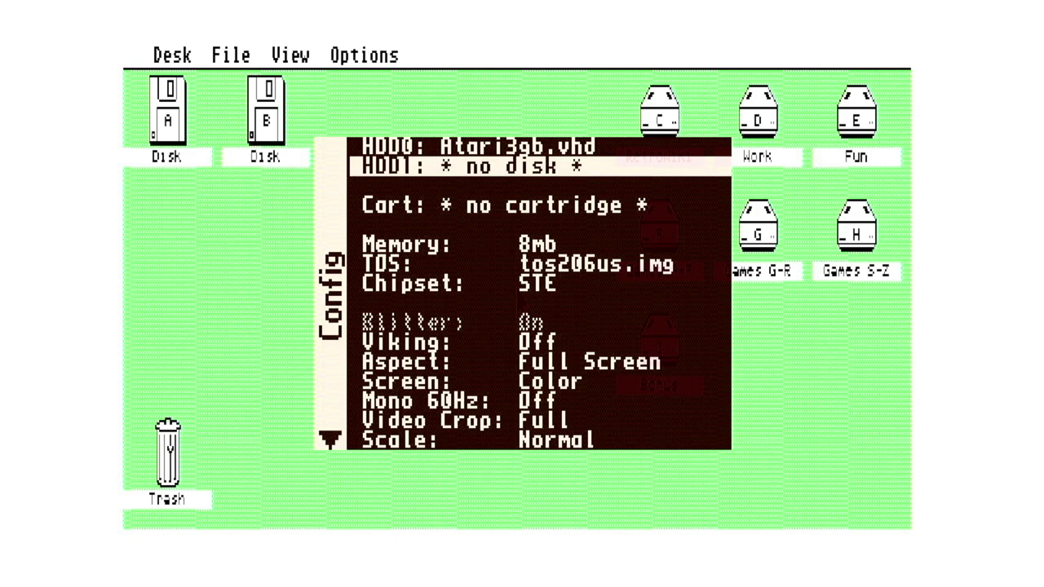
pyautogui.press('Down')
pyautogui.press('Down')
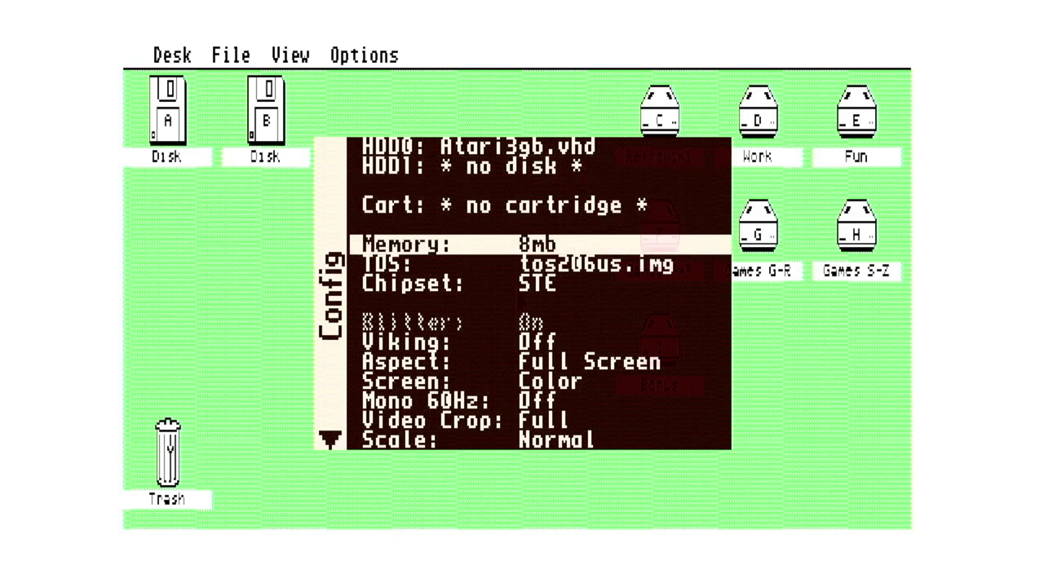
pyautogui.press('Down')
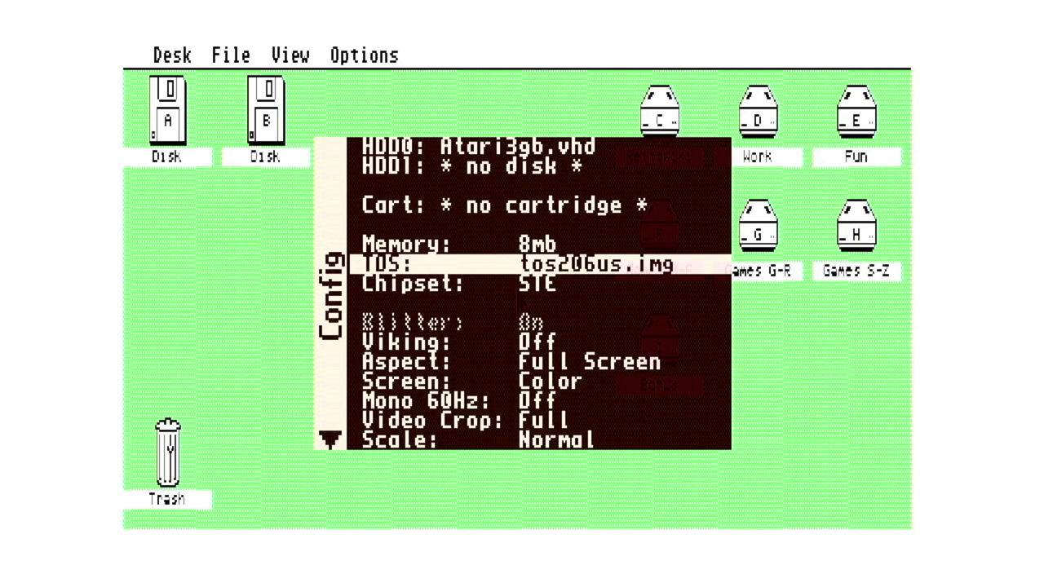
pyautogui.press('Down')
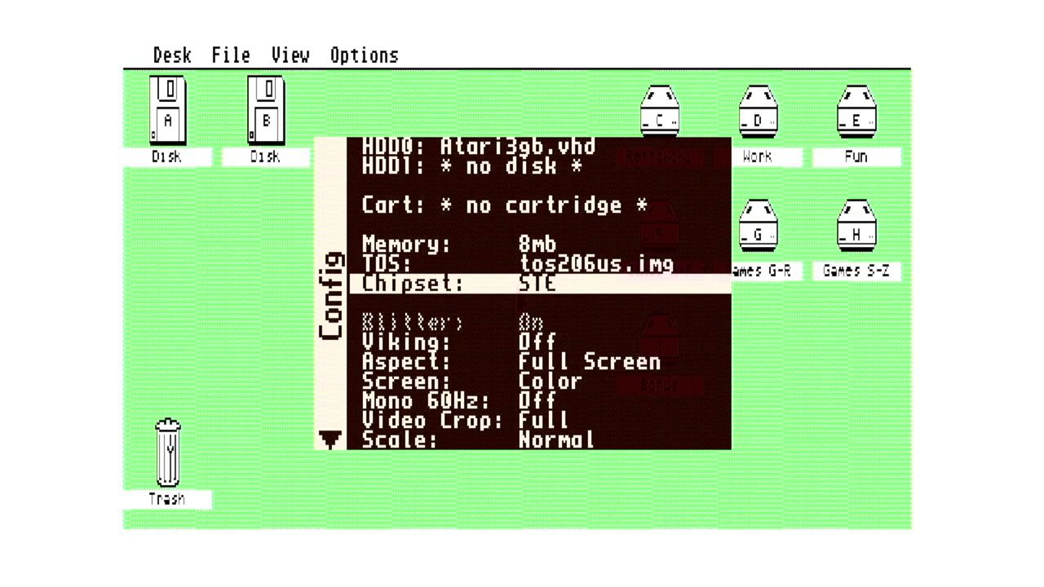
pyautogui.press('Left')
pyautogui.press('Left')
# - Verify the System UART mode is Modem over TCP at 9600 baud, then close the OSD
pyautogui.press('Down')
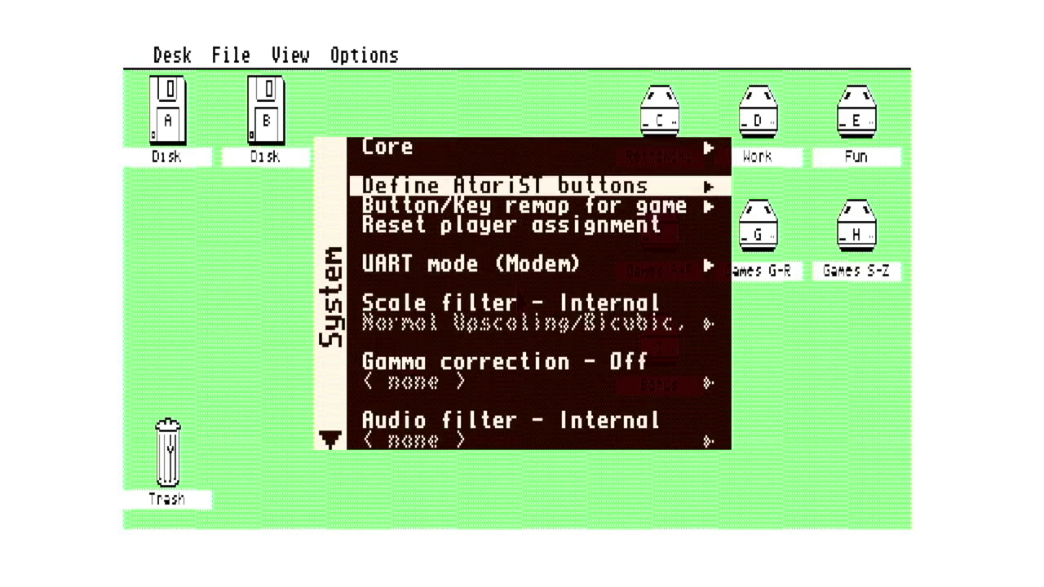
pyautogui.press('Down')
pyautogui.press('Down')
pyautogui.press('Down')
pyautogui.press('Return')
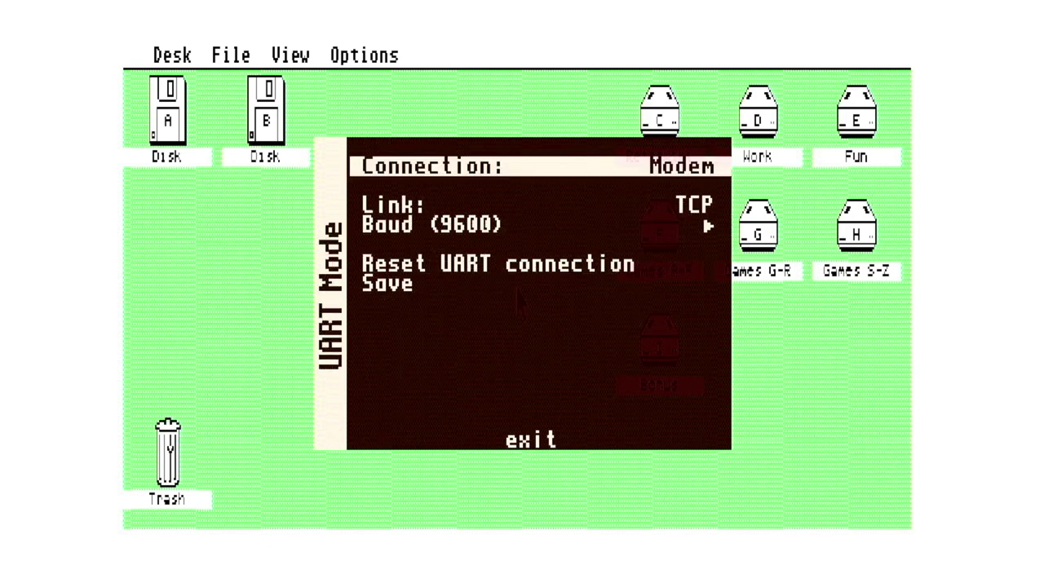
pyautogui.press('Down')
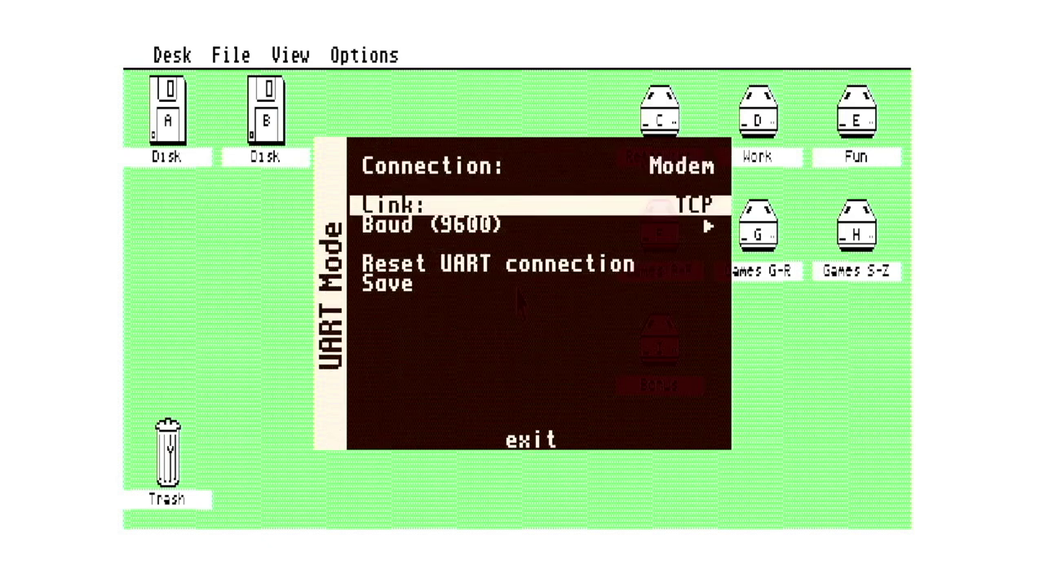
pyautogui.press('Up')
pyautogui.press('Down')
pyautogui.press('Down')
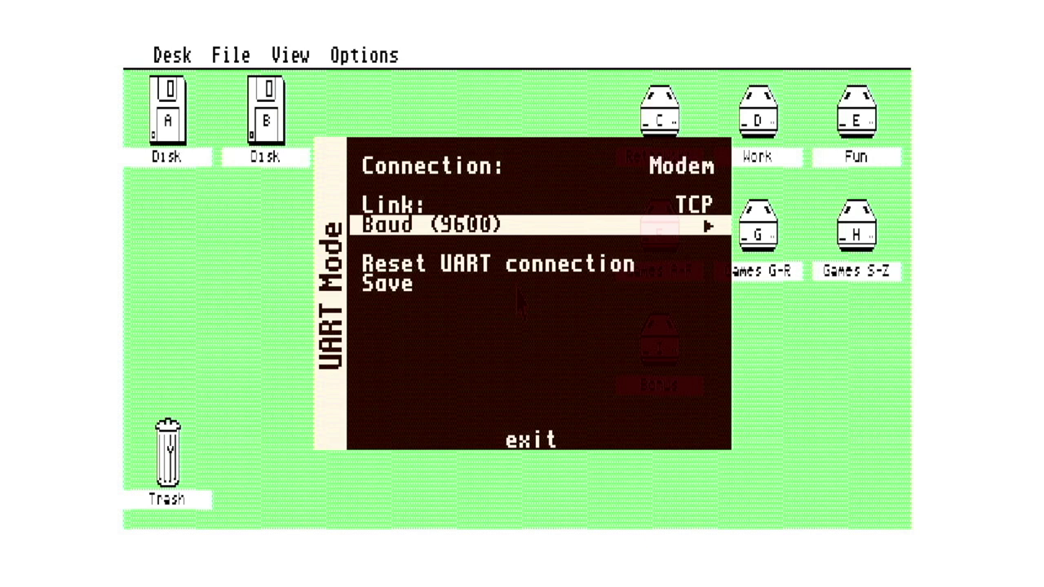
pyautogui.press('Down')
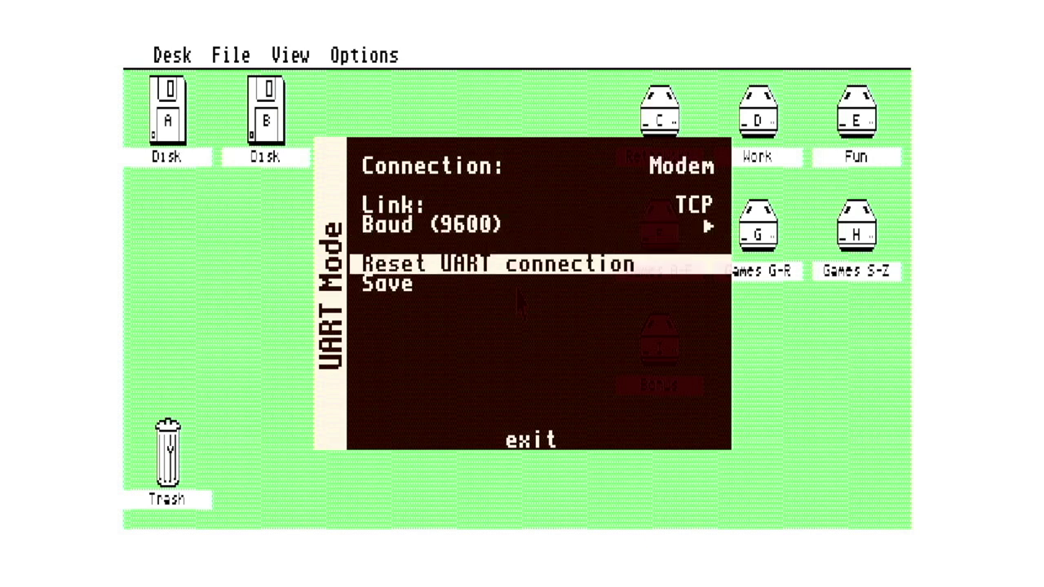
pyautogui.press('Left')
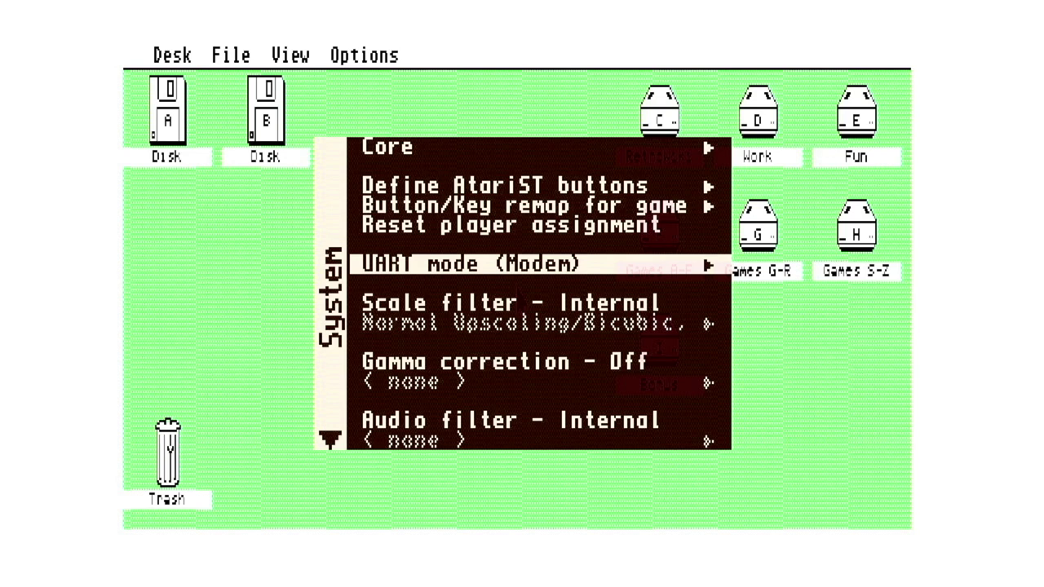
pyautogui.press('F12')
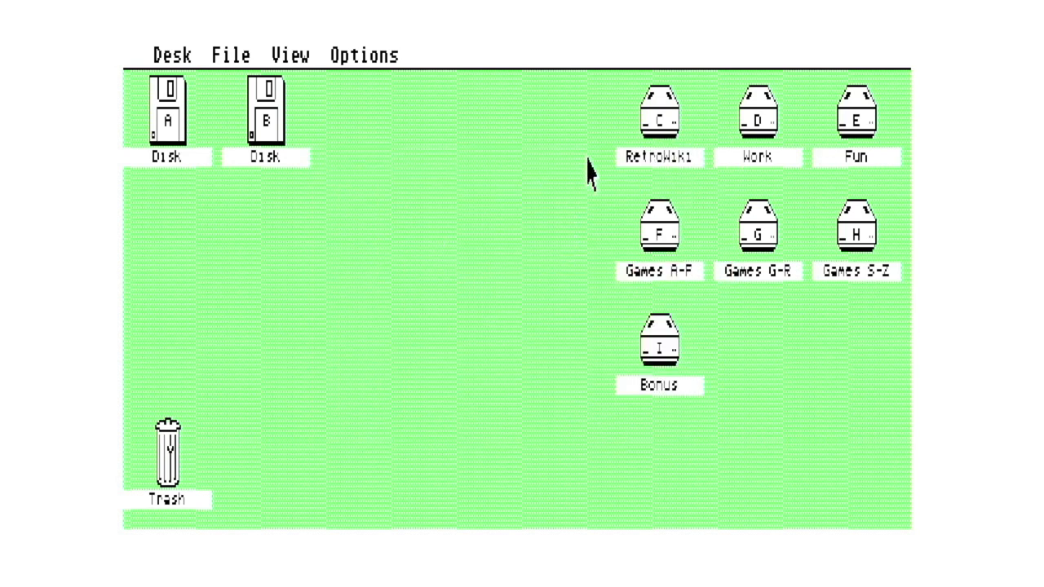
# - Open drive C, then the COMMS and NEOCOM folders to launch NeoCom
pyautogui.doubleClick(658, 110)
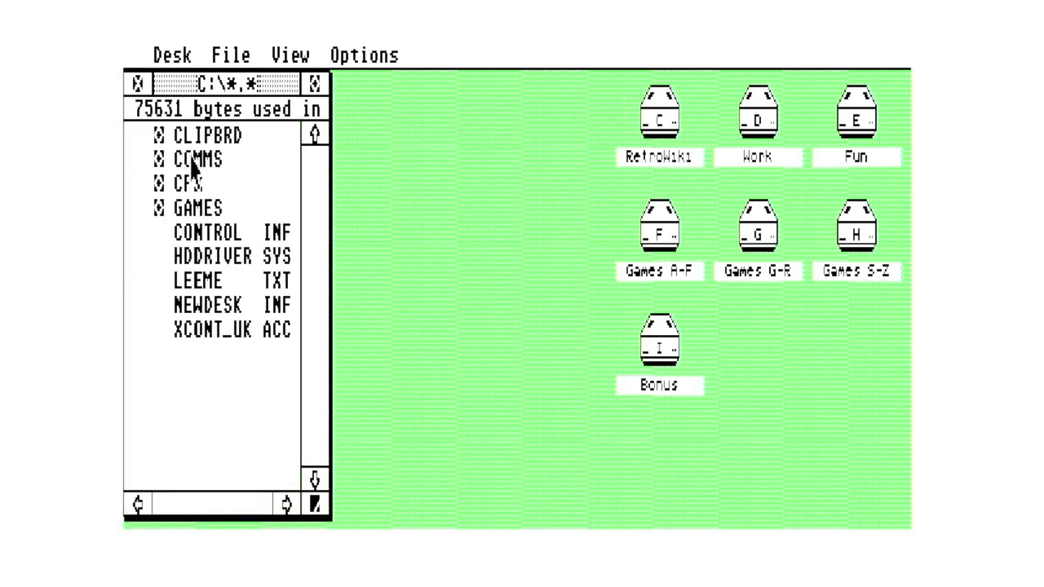
pyautogui.doubleClick(193, 161)
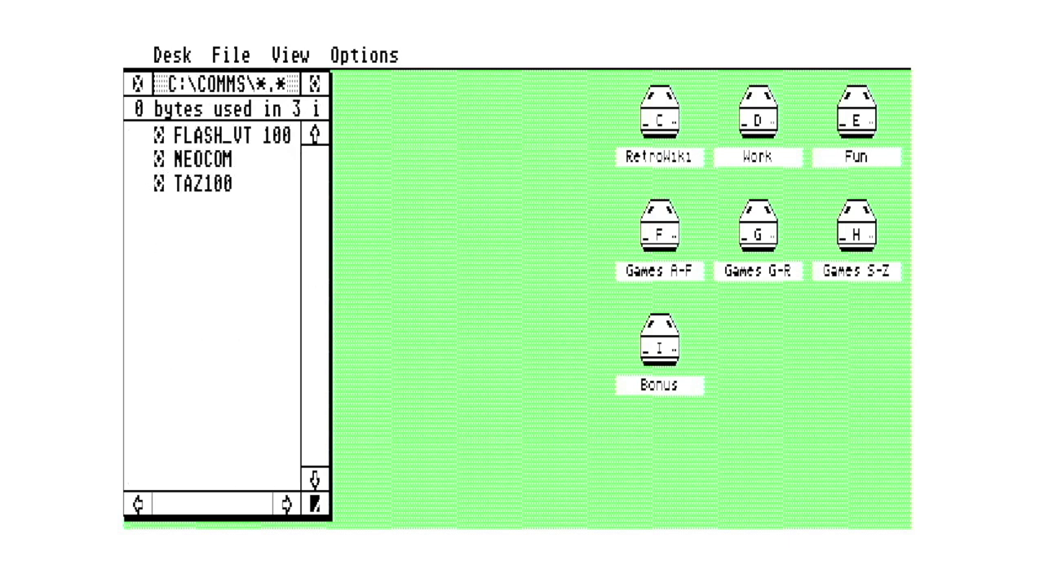
pyautogui.click(191, 161)
pyautogui.doubleClick(191, 160)
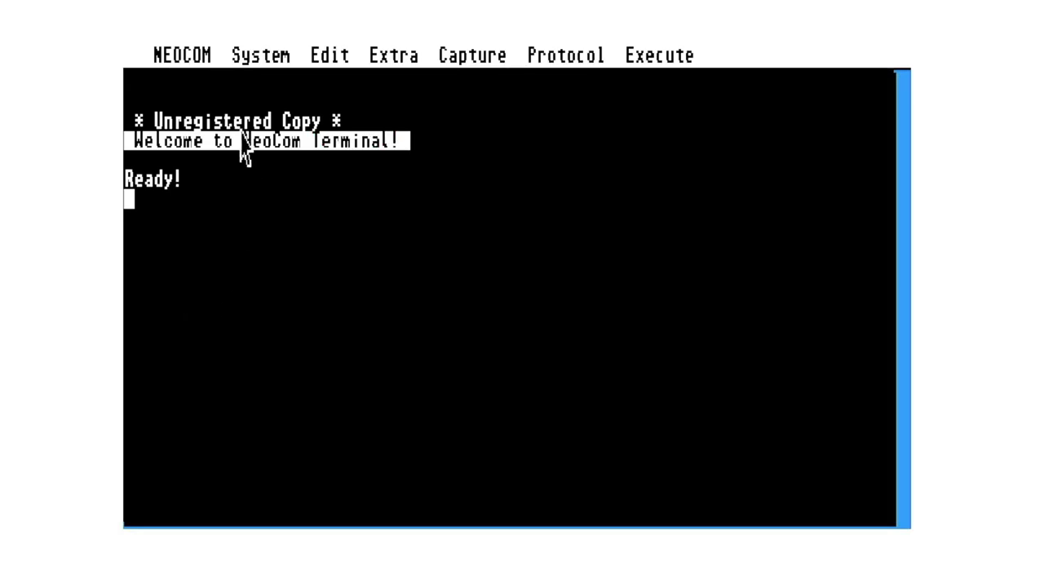
# - Accept the RS232 settings of 9600 baud, 8 data bits, 1 stop bit, no parity on Modem 1
pyautogui.moveTo(330, 56)
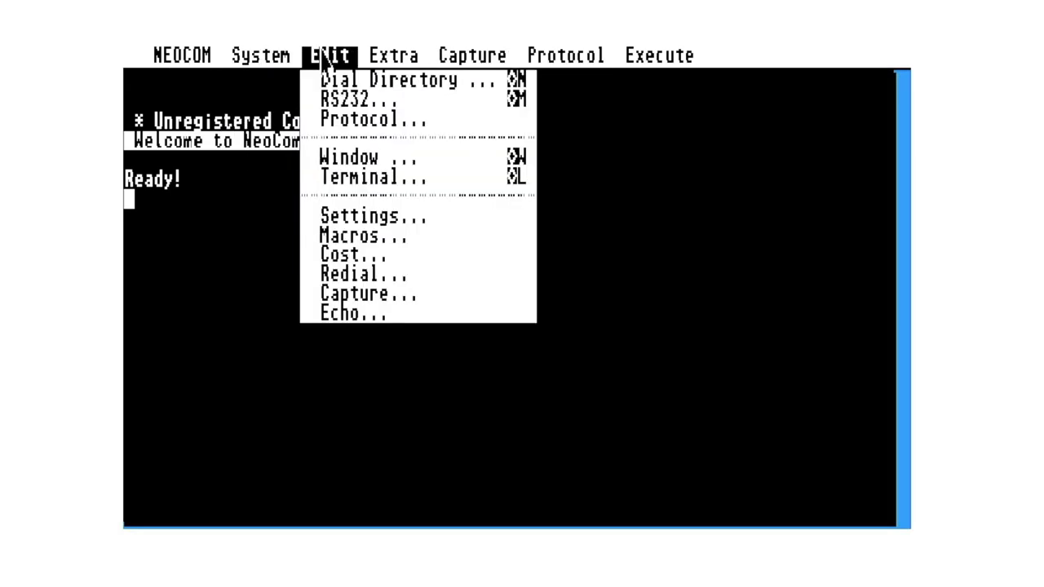
pyautogui.click(351, 98)
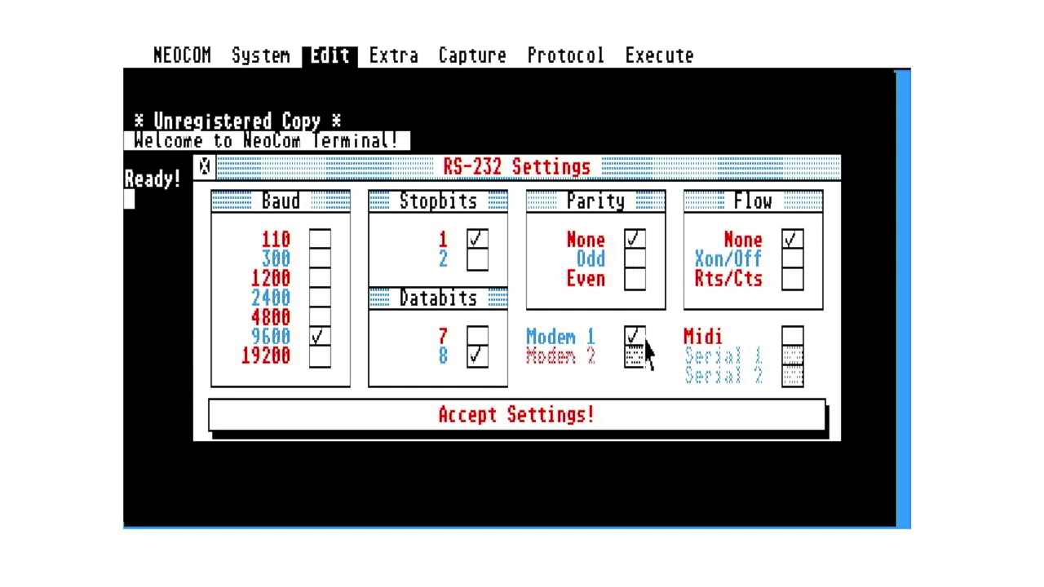
pyautogui.click(560, 433)
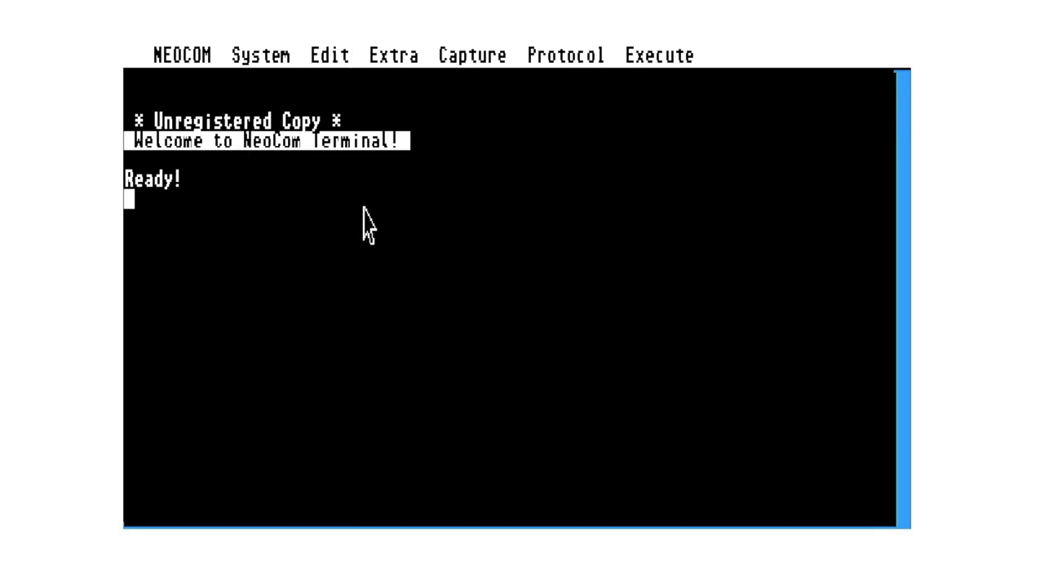
# - Accept the Window settings with Full Window, Fit Window and the 8*8 font
pyautogui.moveTo(330, 55)
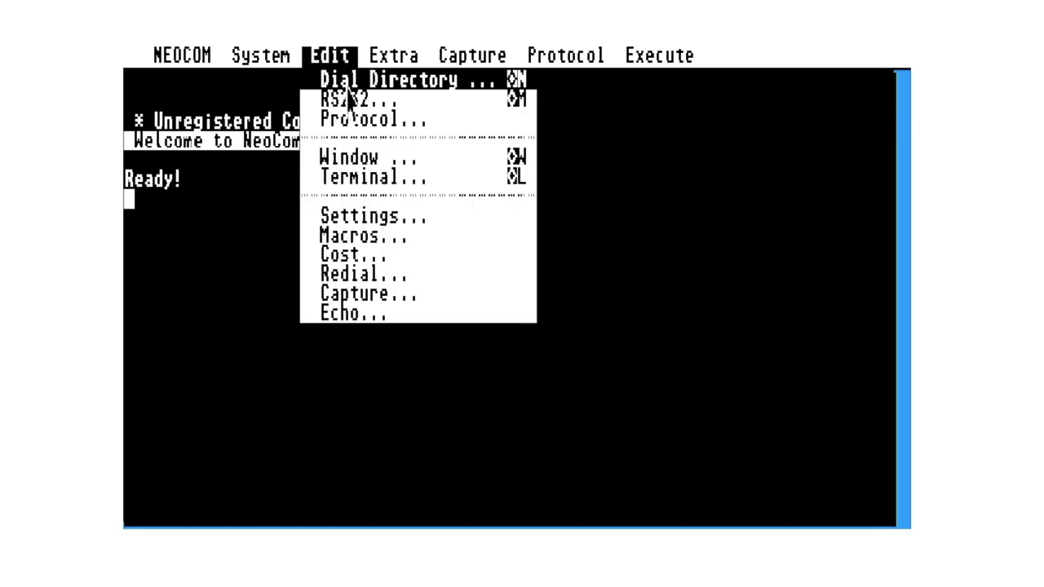
pyautogui.click(362, 163)
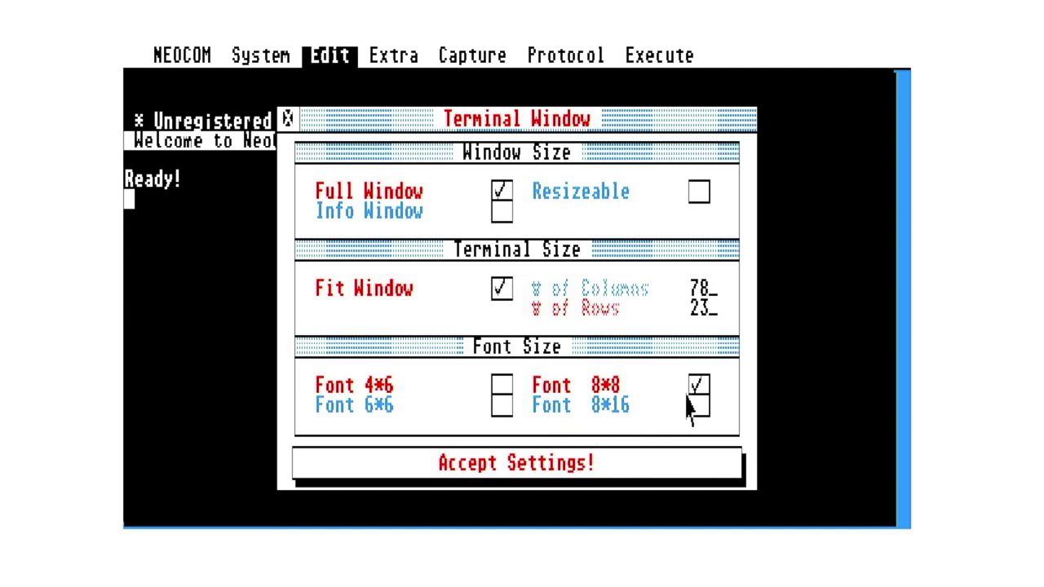
pyautogui.click(590, 466)
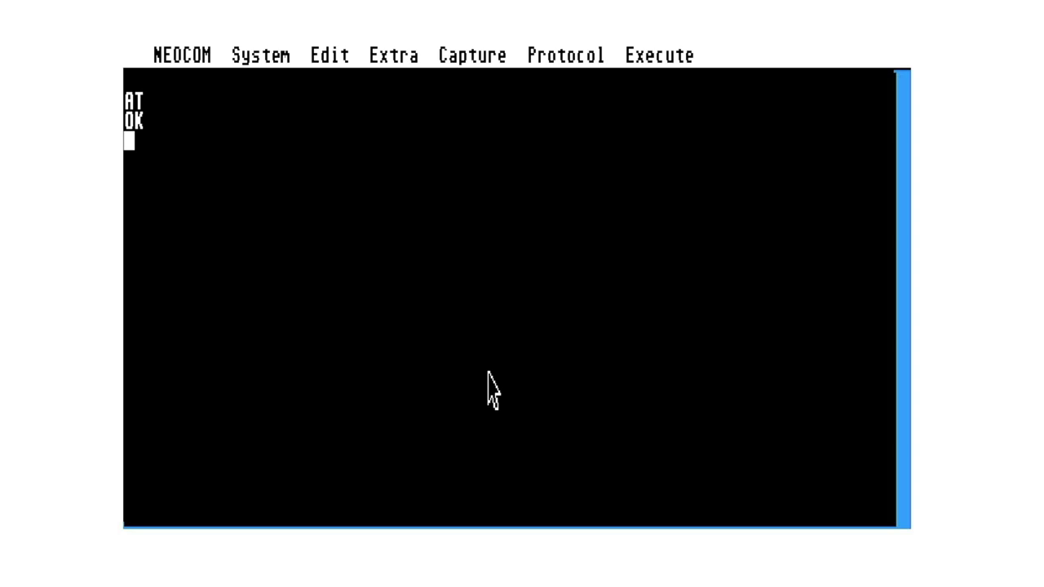
# - Dial the Amstrad BBS with ATDTAMSTRAD.SIMULANT.UK:464, fixing the ATDT prefix
pyautogui.write('ATAMSTRAD')
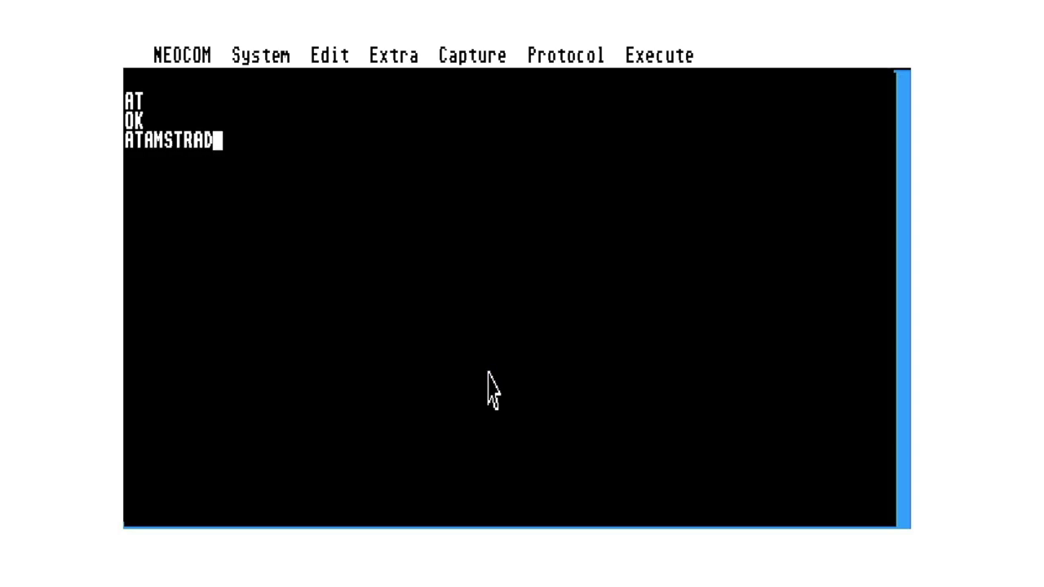
pyautogui.press('Left')
pyautogui.press('Left')
pyautogui.press('Left')
pyautogui.press('Left')
pyautogui.press('Left')
pyautogui.press('Left')
pyautogui.press('Left')
pyautogui.write('DT')
pyautogui.write('AMSTRA')
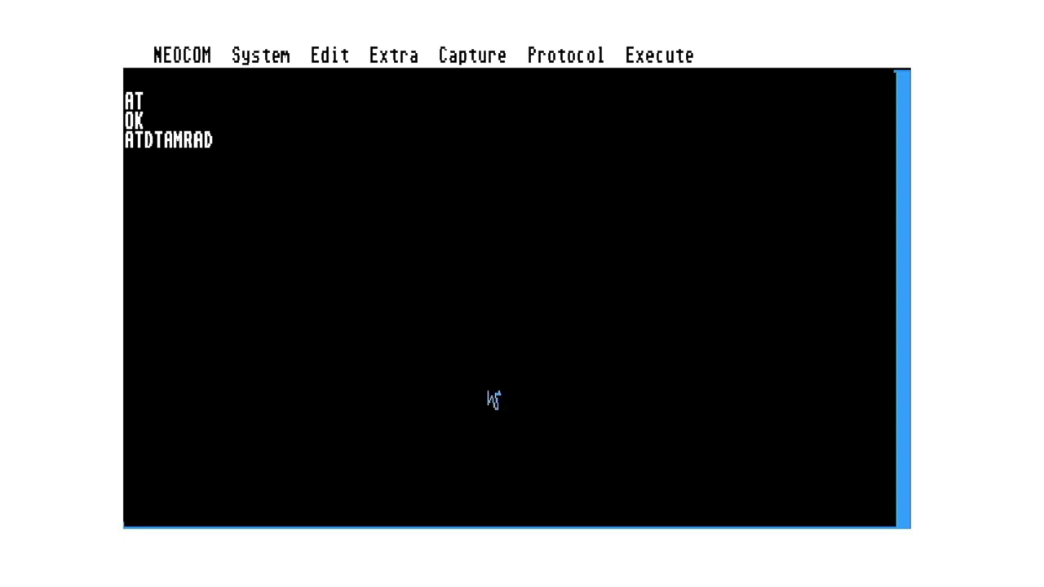
pyautogui.write('D')
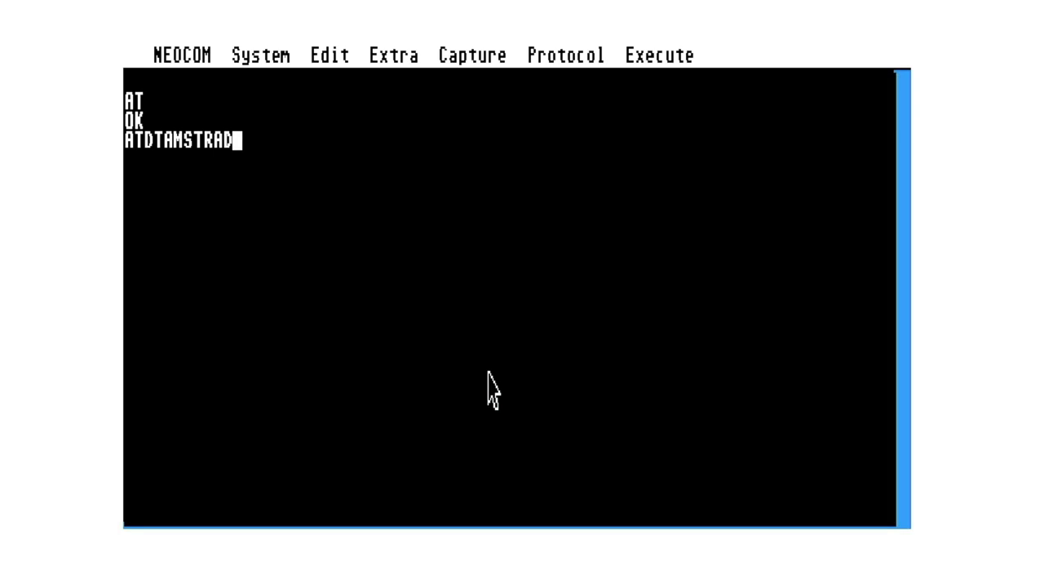
pyautogui.write('.SIMU')
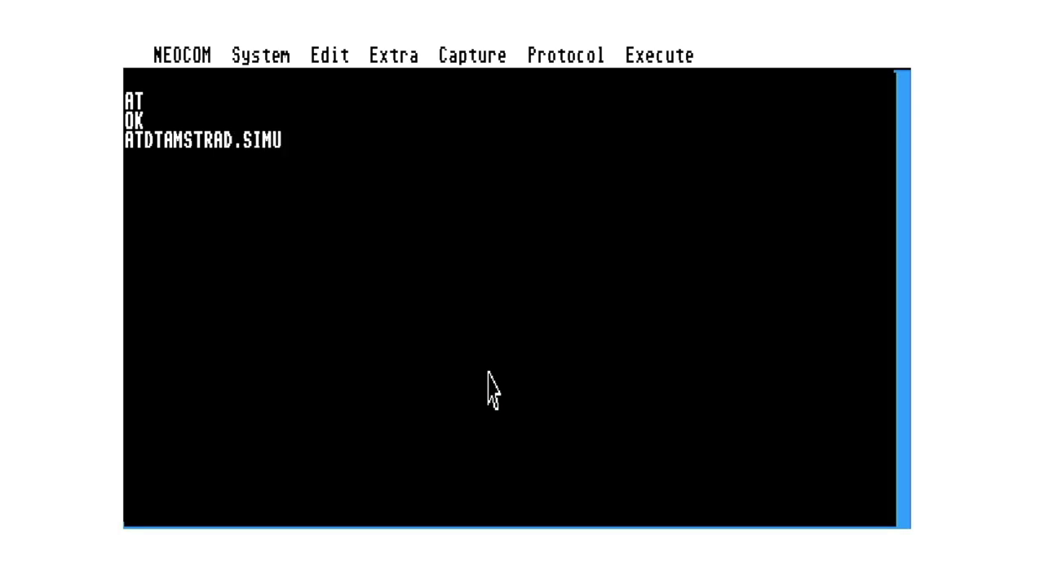
pyautogui.write('LANT.UK')
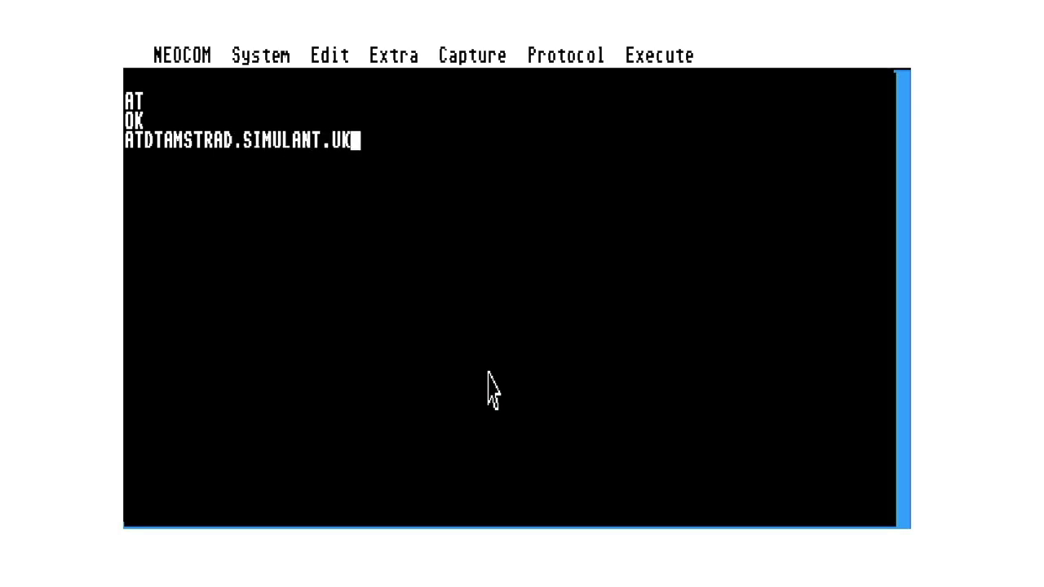
pyautogui.write(':464')
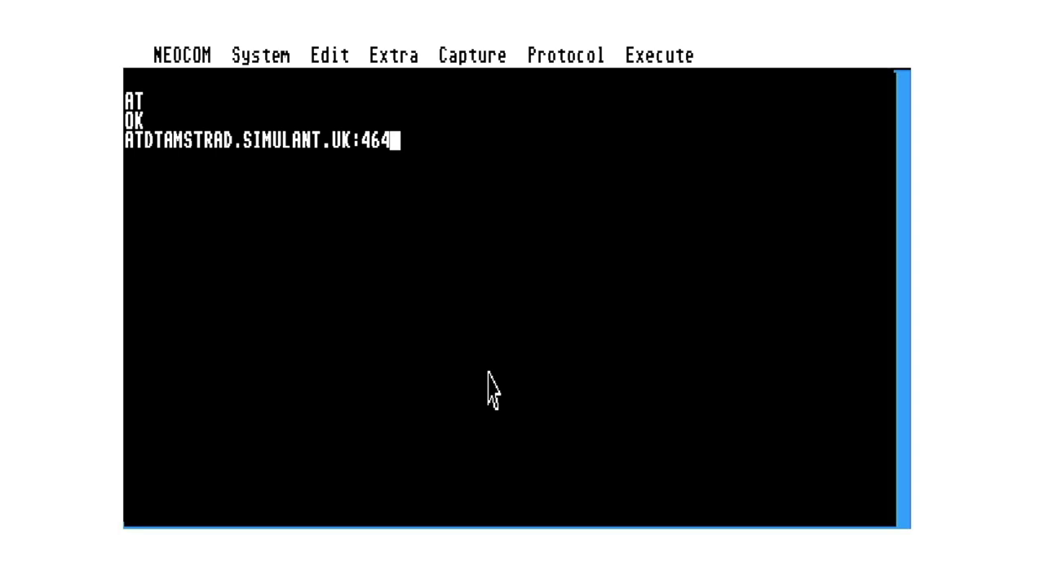
pyautogui.press('Return')
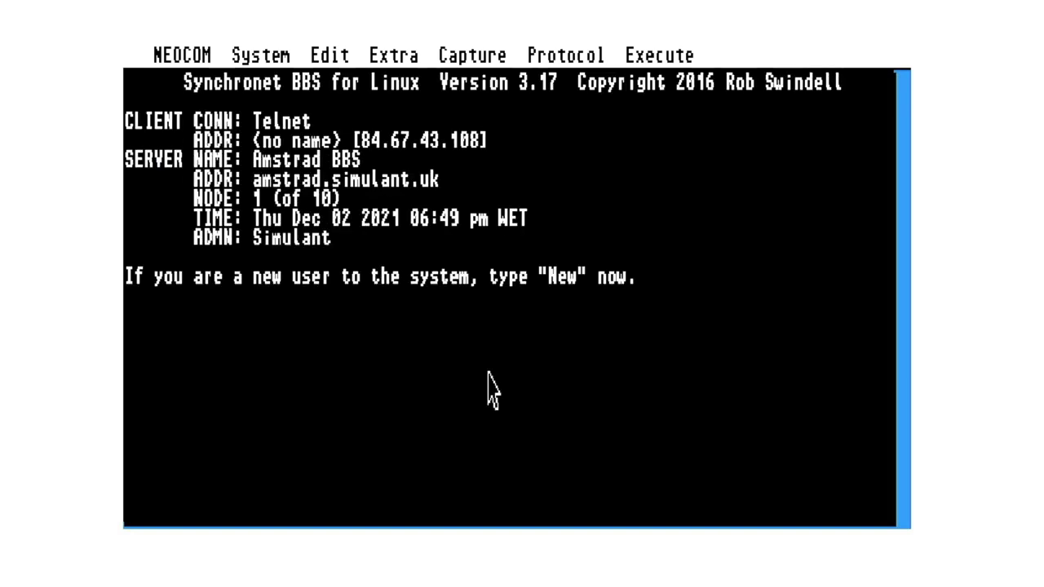
# - Enter the BBS user name at the Login prompt, then type the account password
pyautogui.write('Zompie')
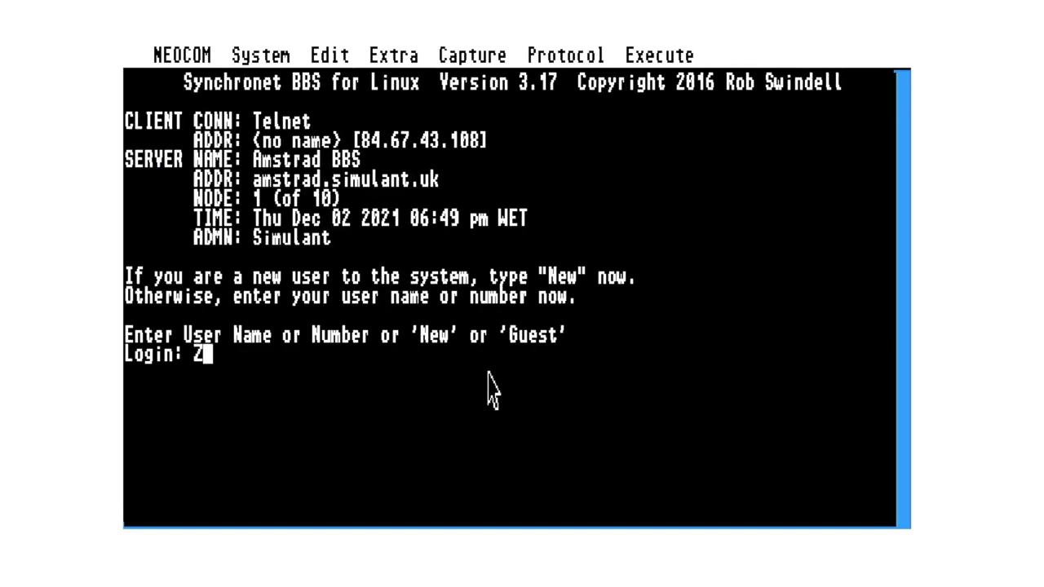
pyautogui.write('xx')
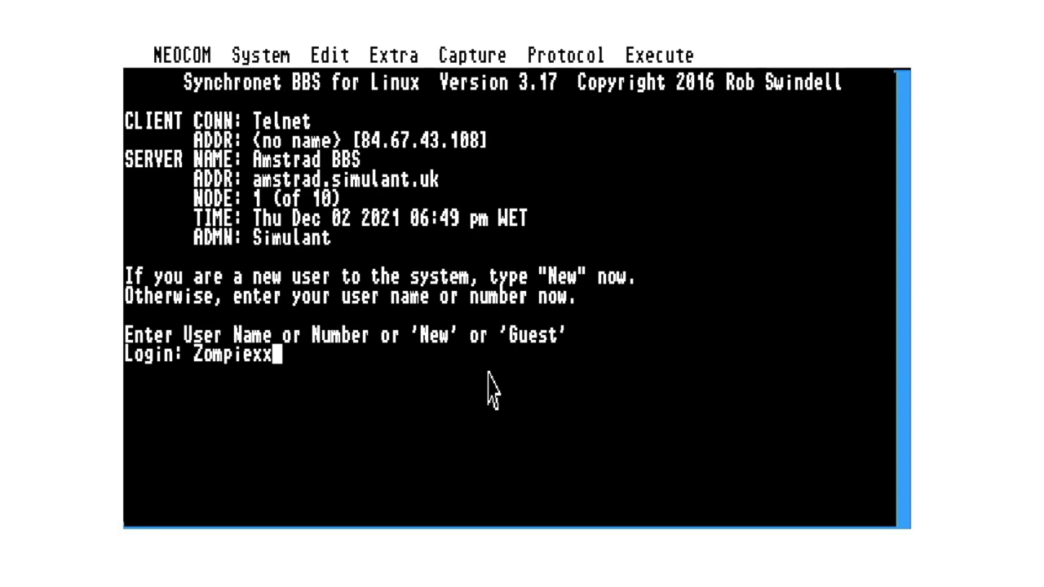
pyautogui.press('Return')
pyautogui.write('********')
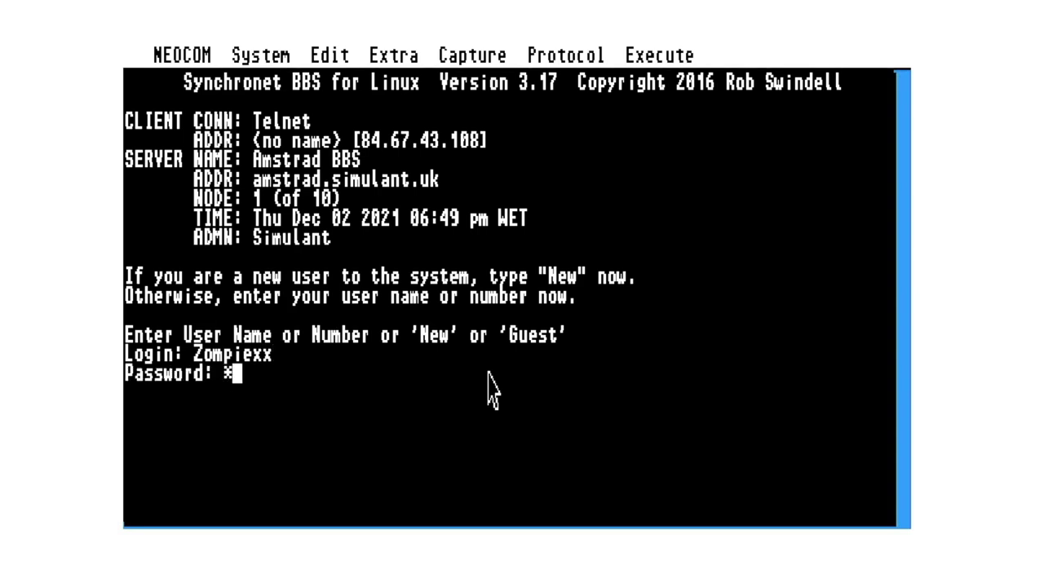
# - Submit the password, skip the pause and caller list, scan new messages, and decline posting
pyautogui.press('Return')
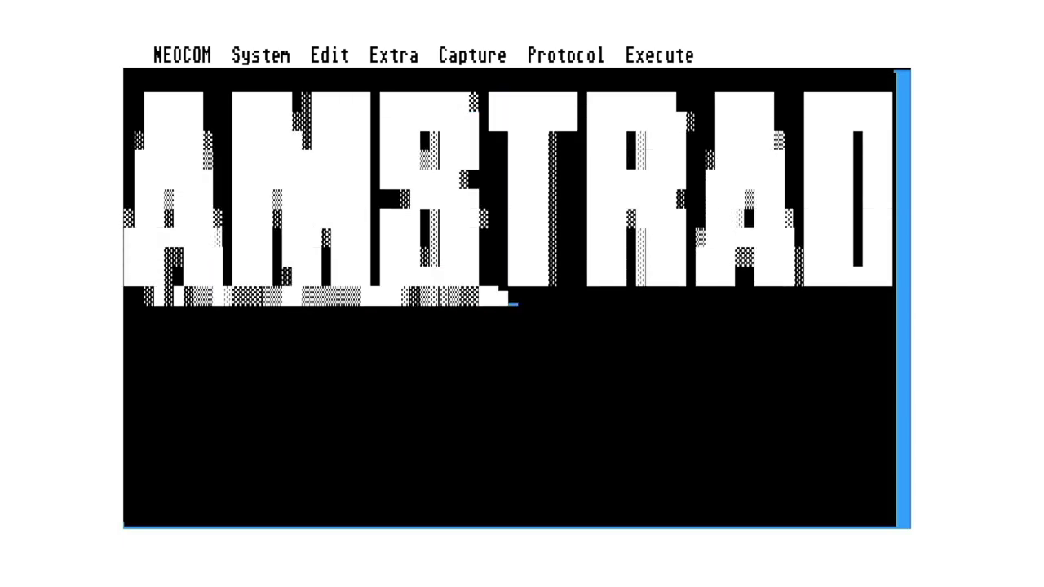
pyautogui.press('Return')
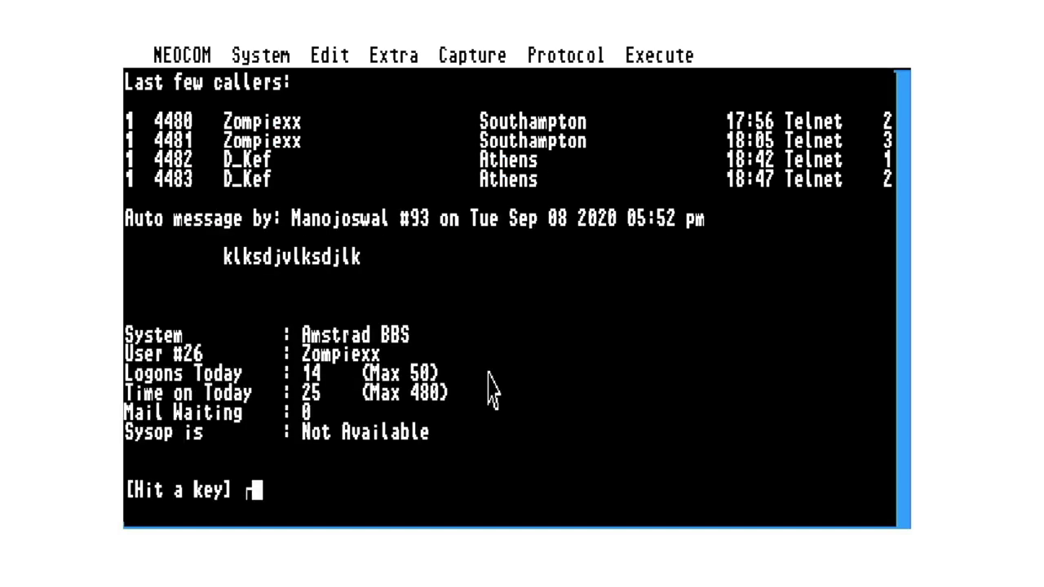
pyautogui.press('Return')
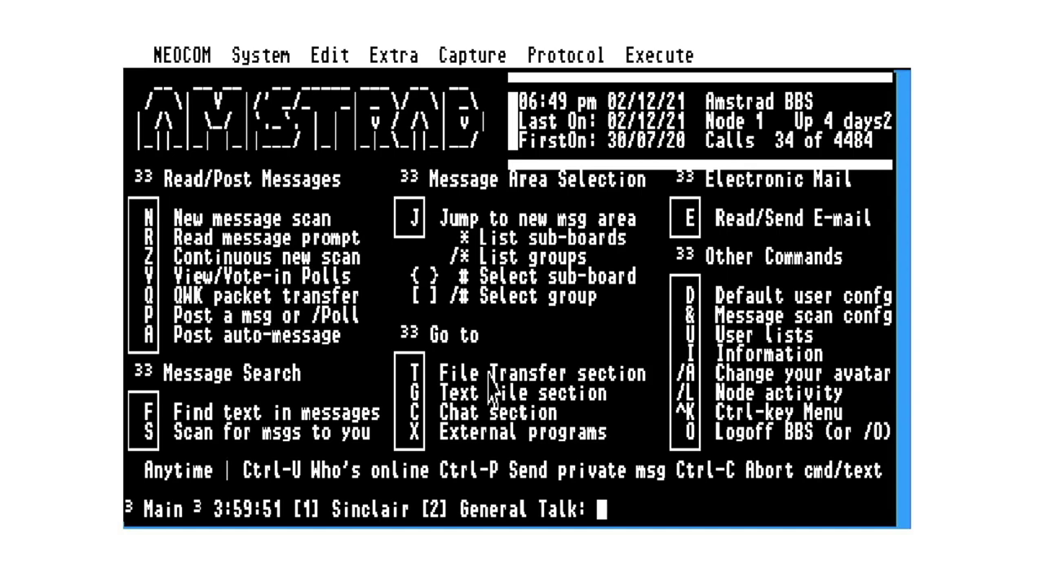
pyautogui.press('t')
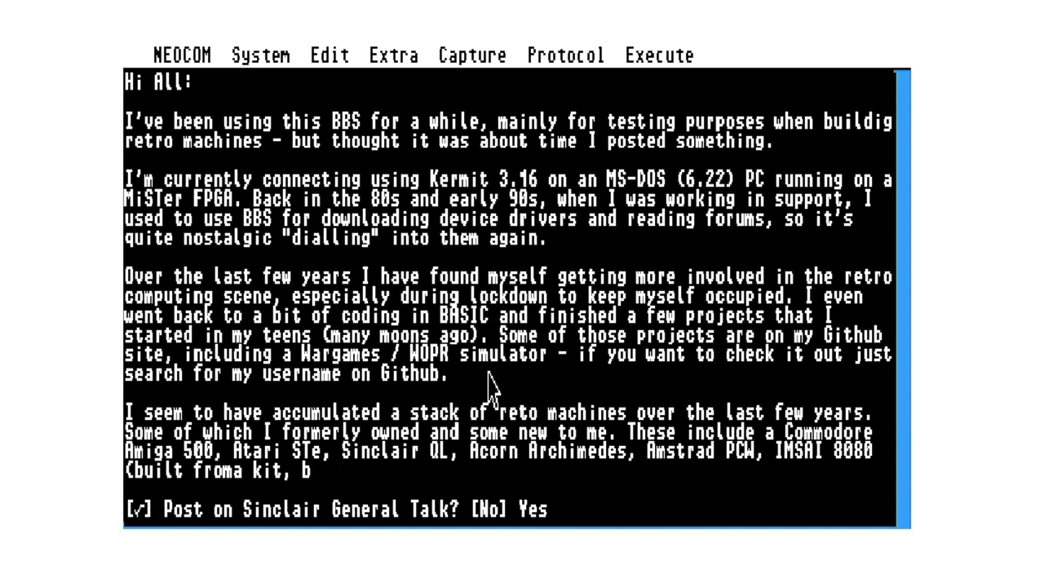
pyautogui.press('Return')
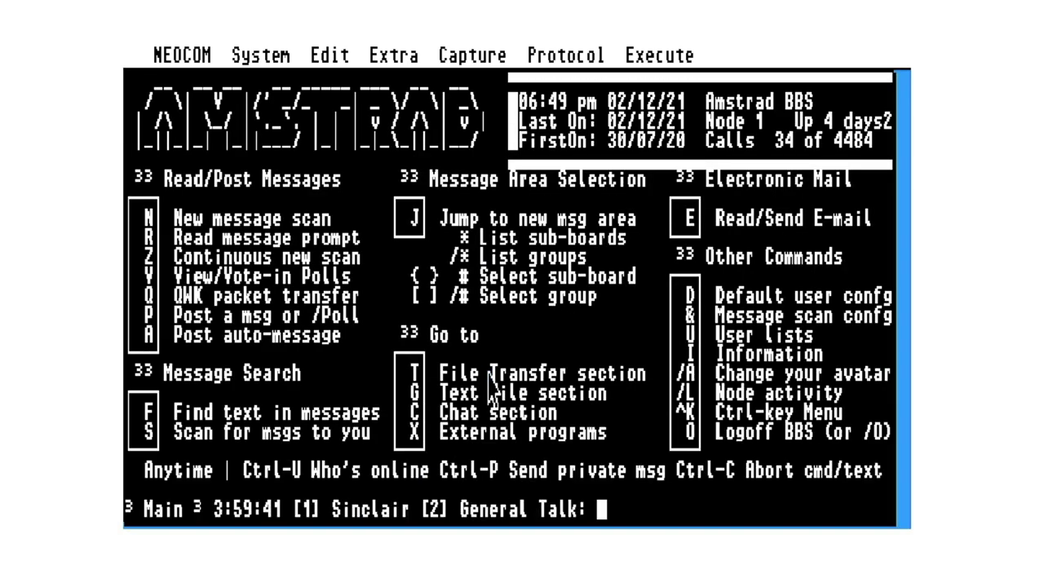
# - Start a NetMail with no attachment to the recipient's Gmail address, subject 'Test from Atari ST running on MiSTer FPGA'
pyautogui.press('t')
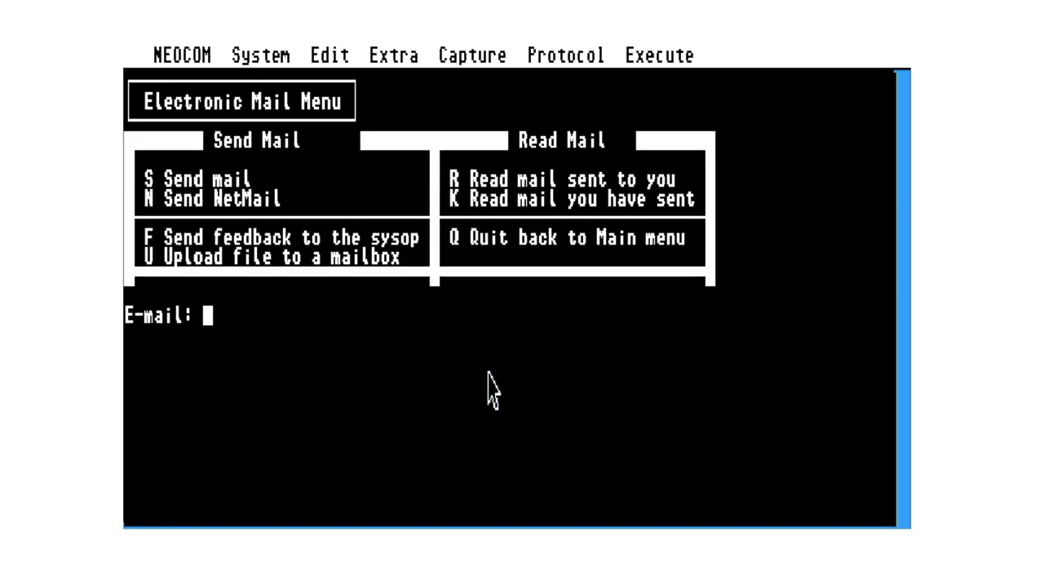
pyautogui.press('n')
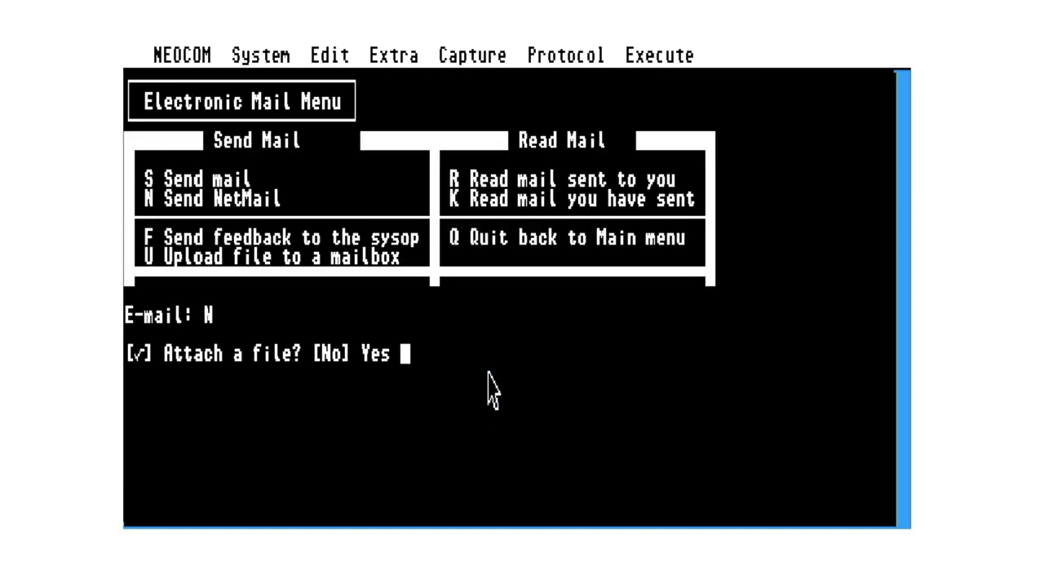
pyautogui.press('Return')
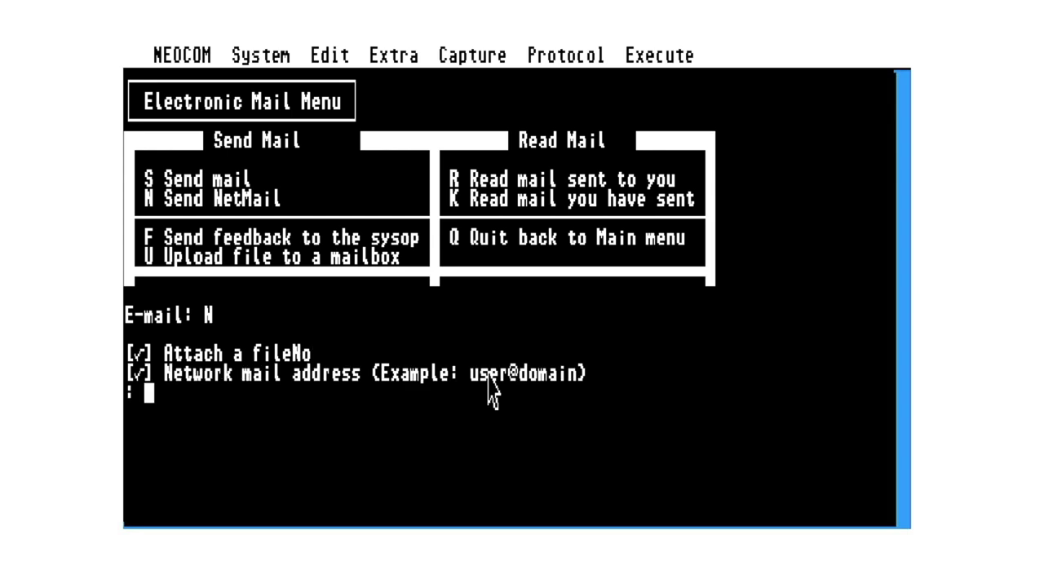
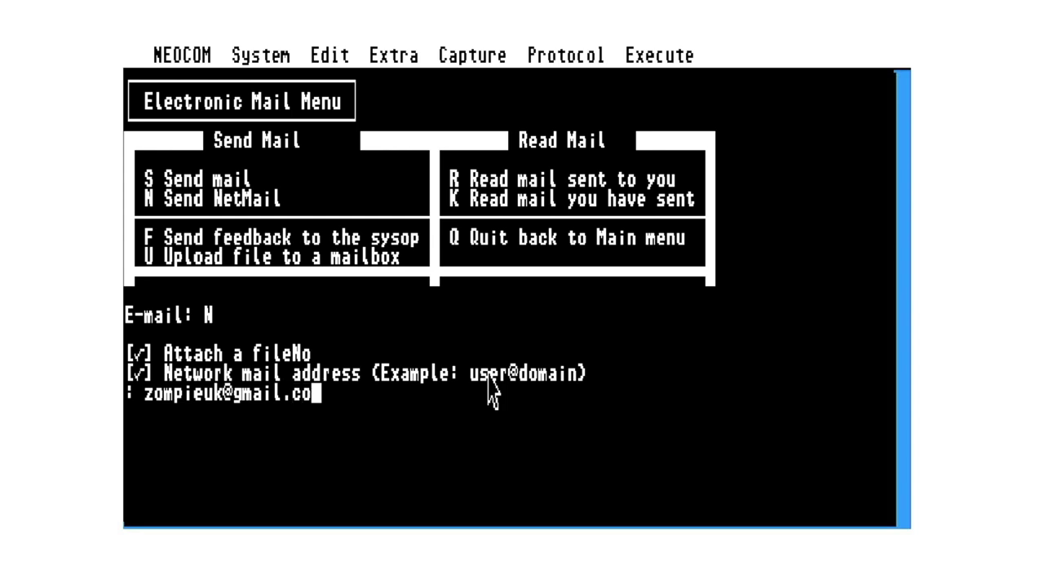
pyautogui.press('Return')
pyautogui.write('T')
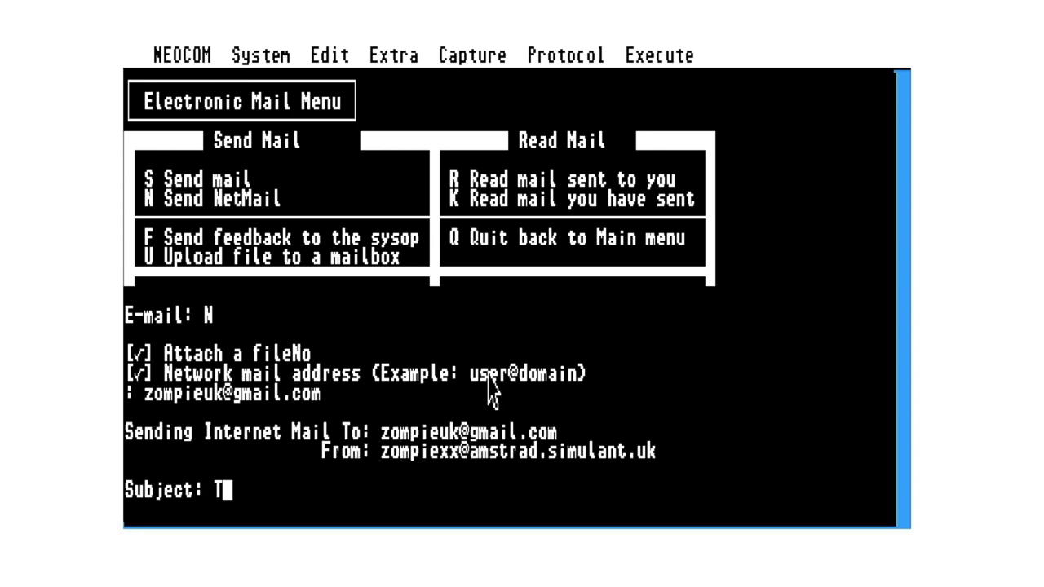
pyautogui.write('est from')
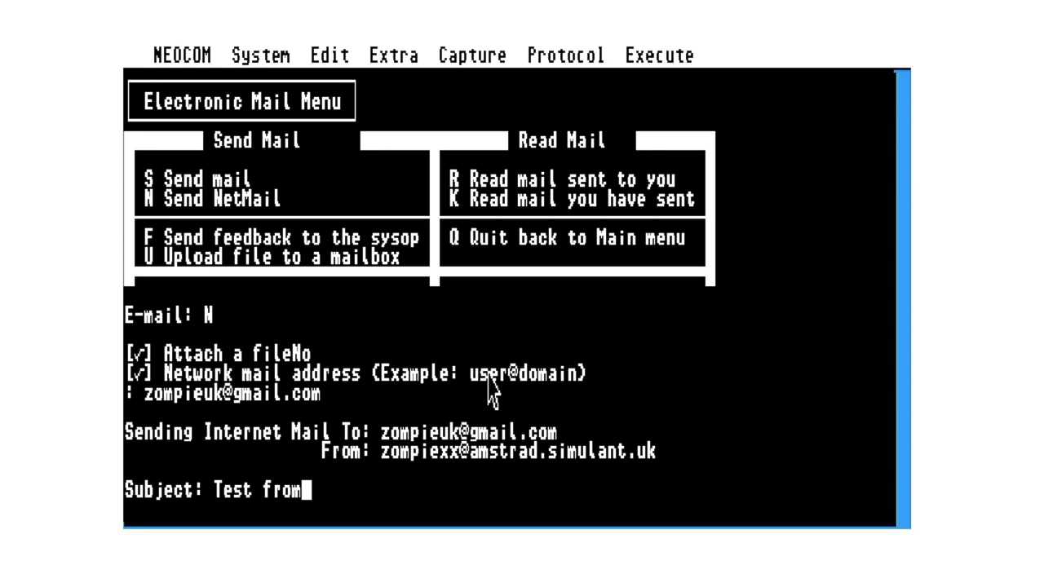
pyautogui.write(' Atari ')
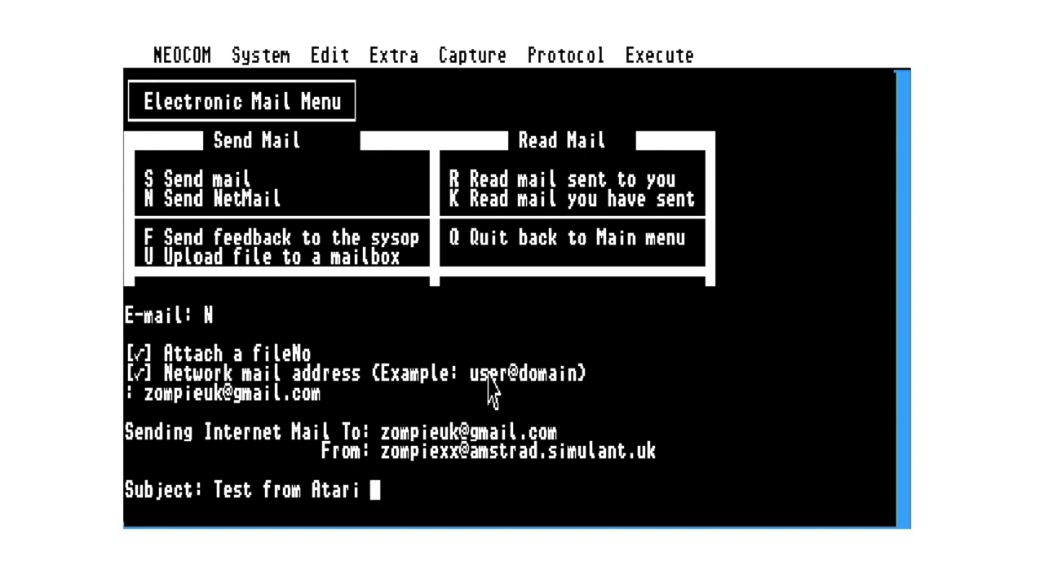
pyautogui.write('ST run')
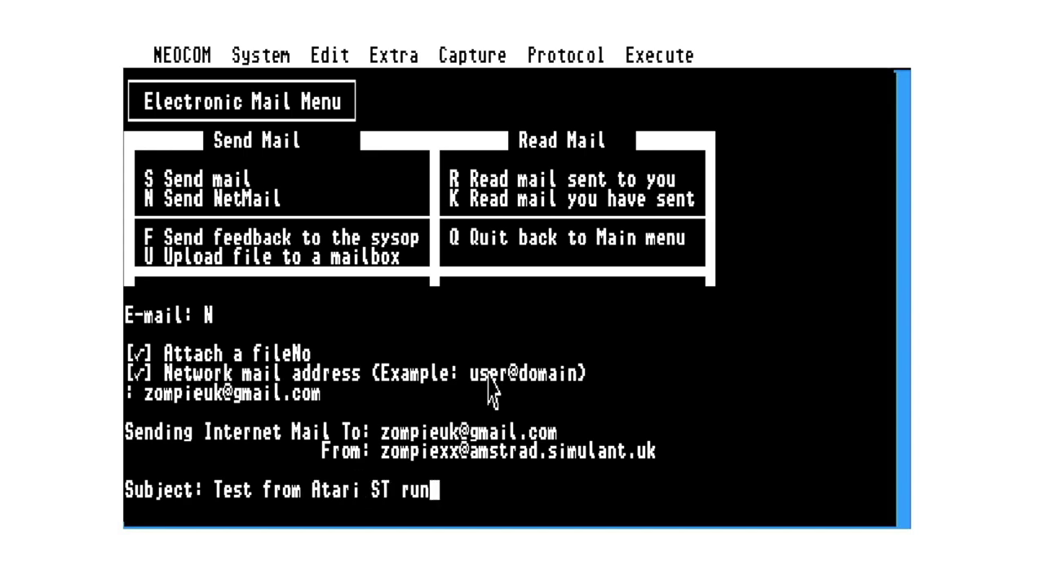
pyautogui.write('ning on Mi')
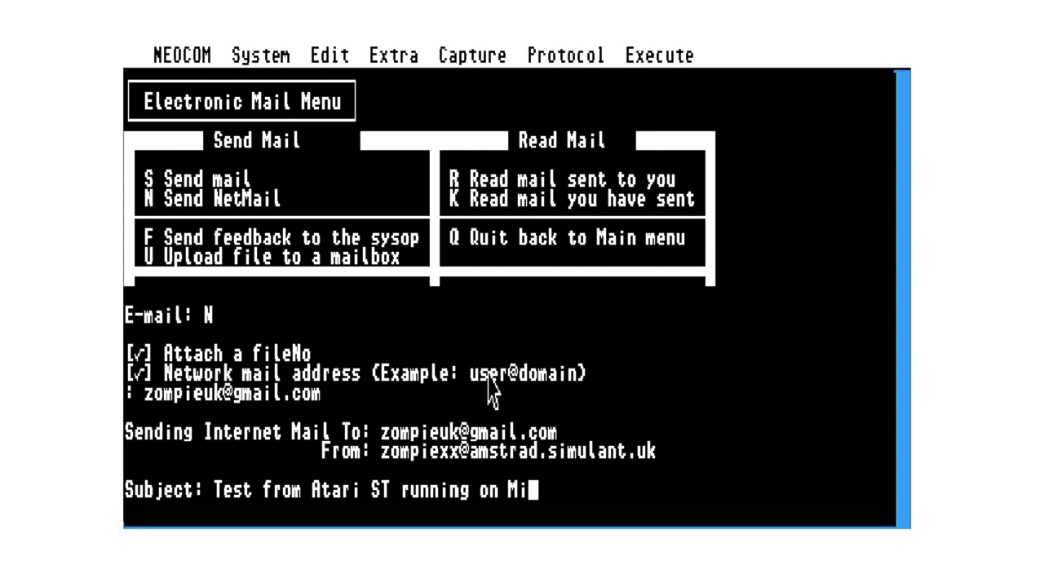
pyautogui.write('STer FPGA')
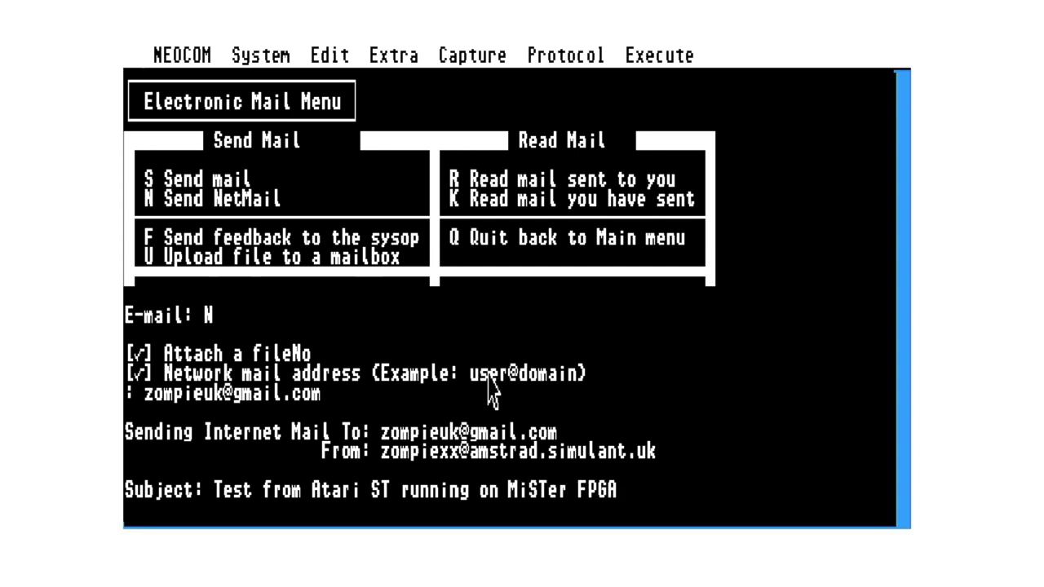
# - Confirm the subject, write the body 'test 123', and send it with /s
pyautogui.press('Return')
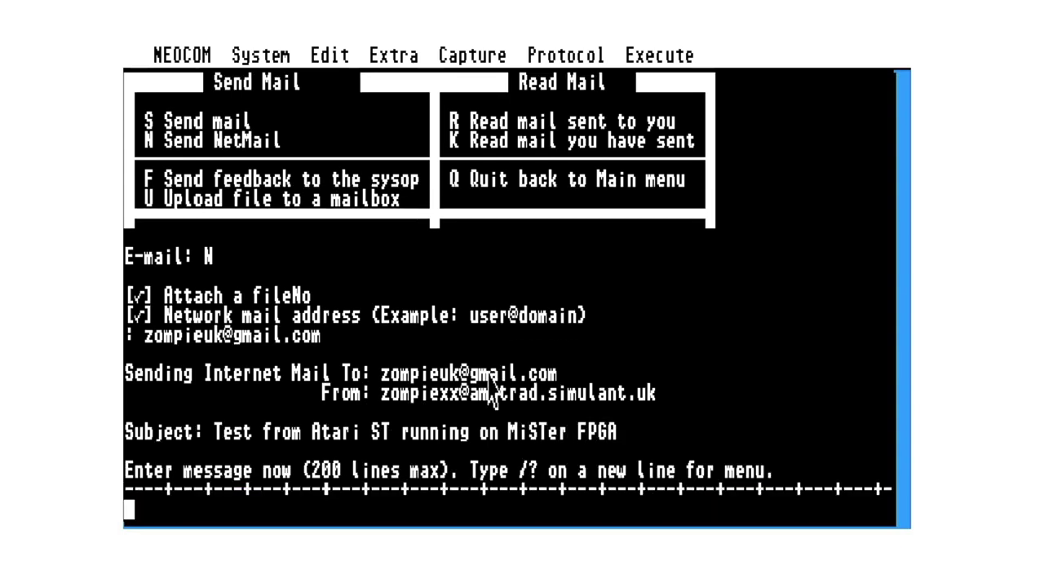
pyautogui.write('test 123')
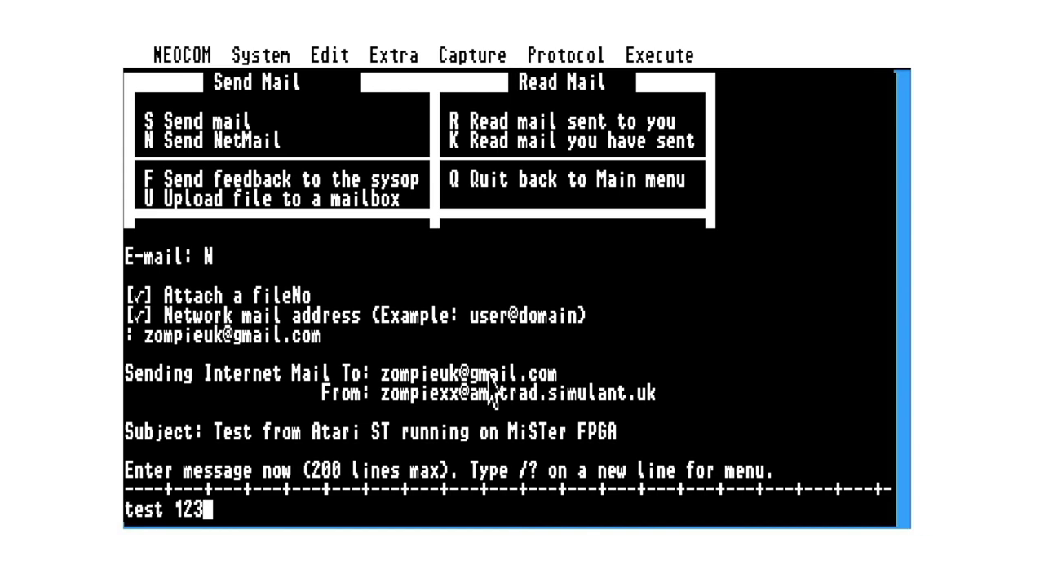
pyautogui.press('Return')
pyautogui.write('/s')
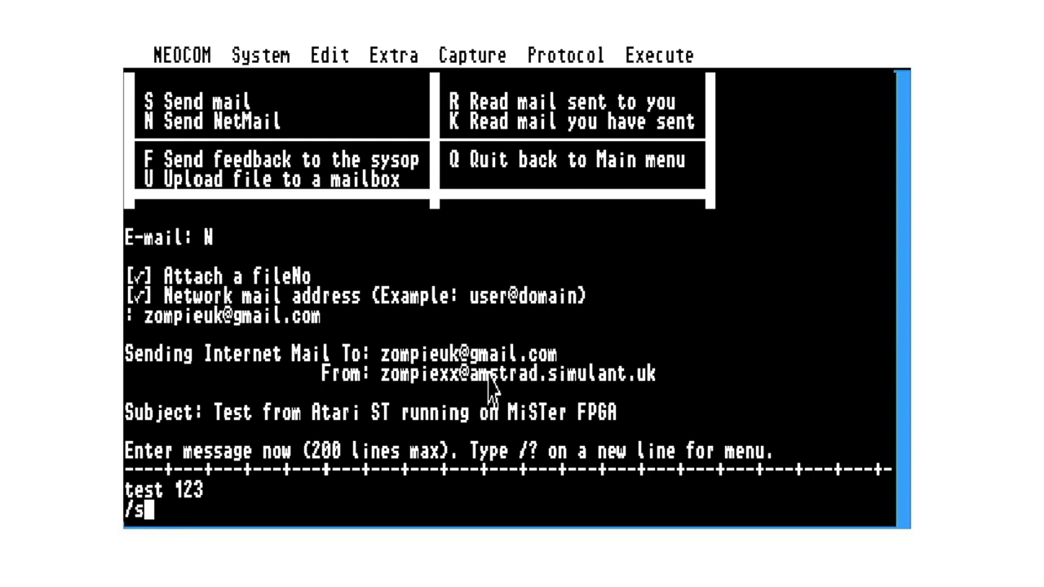
pyautogui.press('Return')
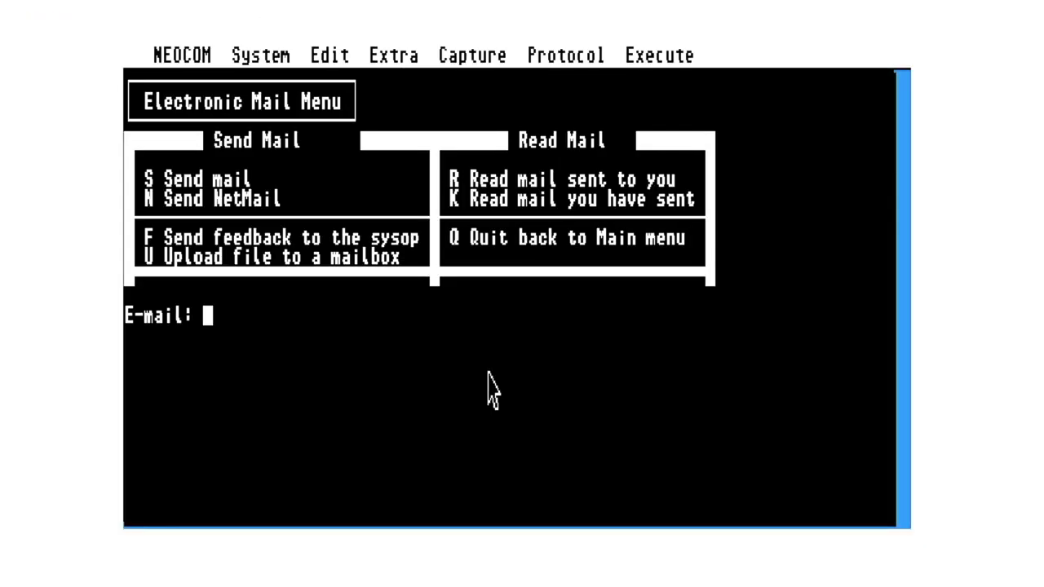
# - Quit the e-mail menu back to the BBS main menu with Q
pyautogui.press('q')
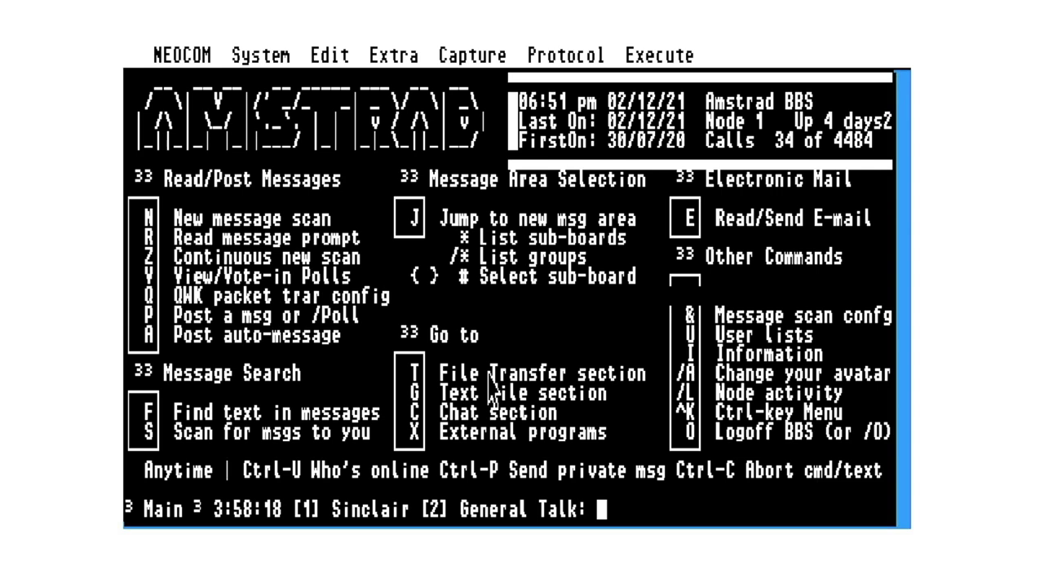
# - Log off Amstrad BBS with O and Yes, then send AT to confirm the modem replies OK
pyautogui.press('o')
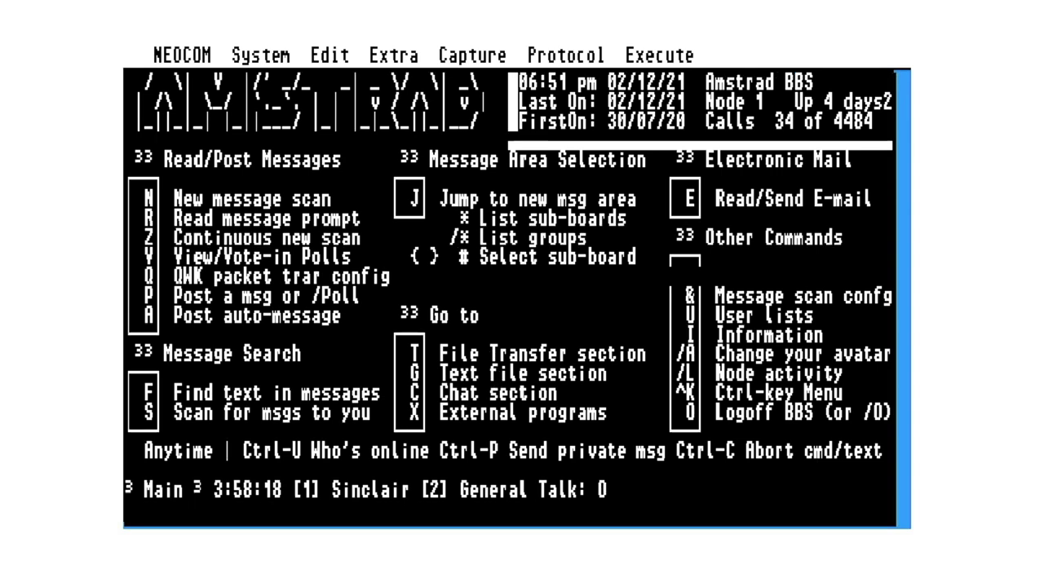
pyautogui.press('y')
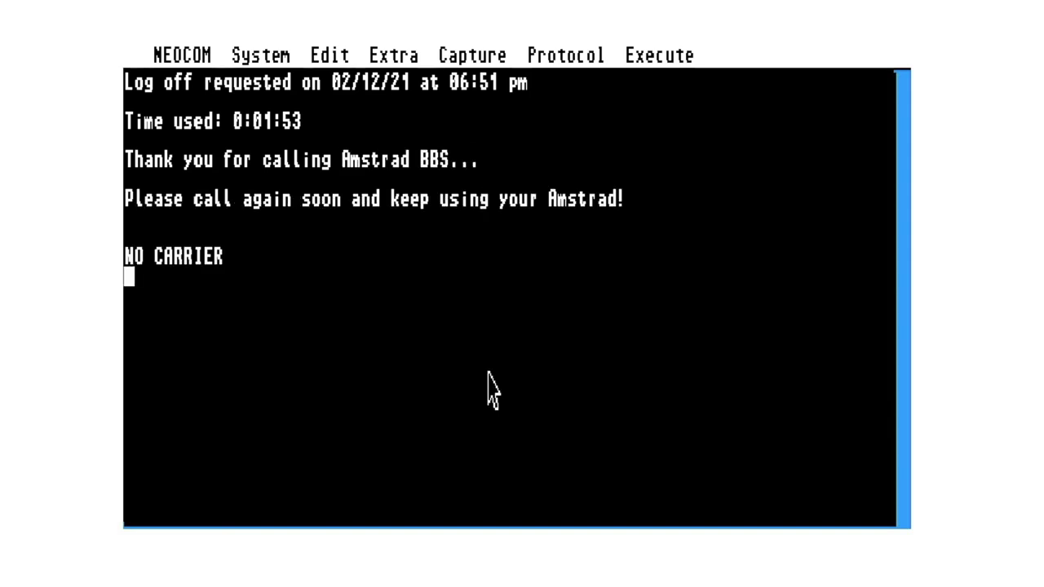
pyautogui.write('AT')
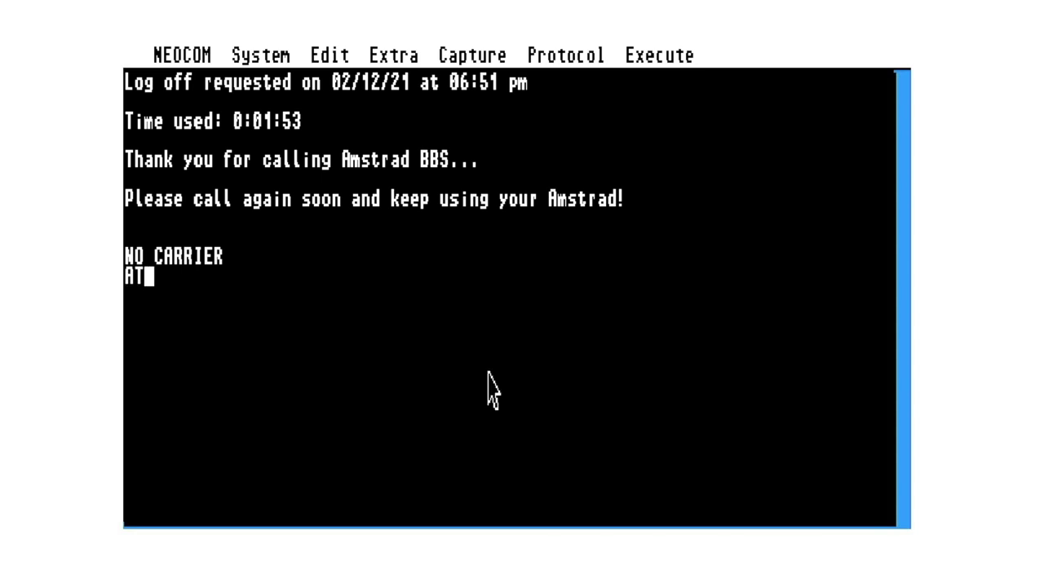
pyautogui.press('Return')
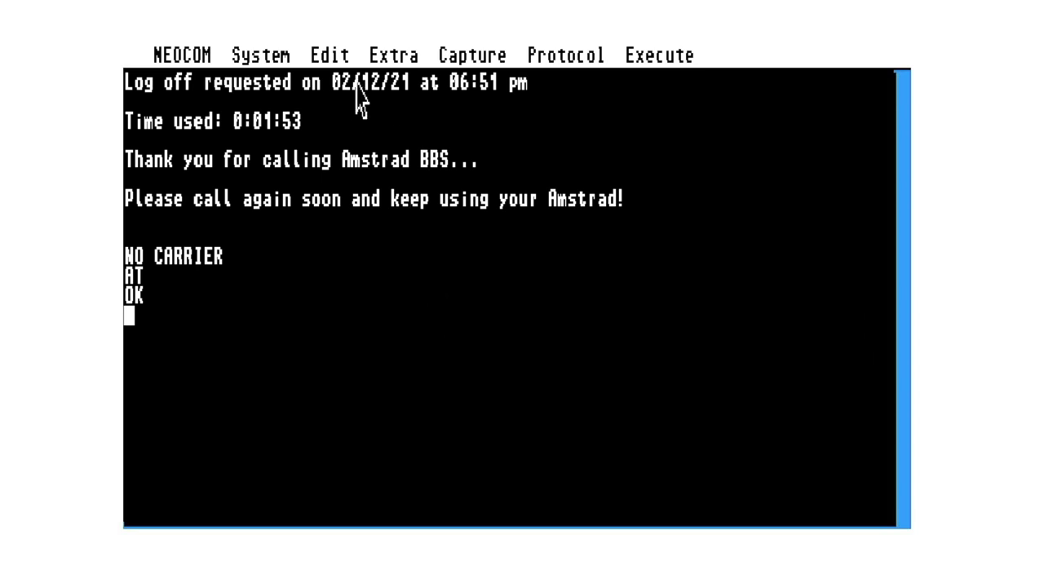
pyautogui.moveTo(273, 57)
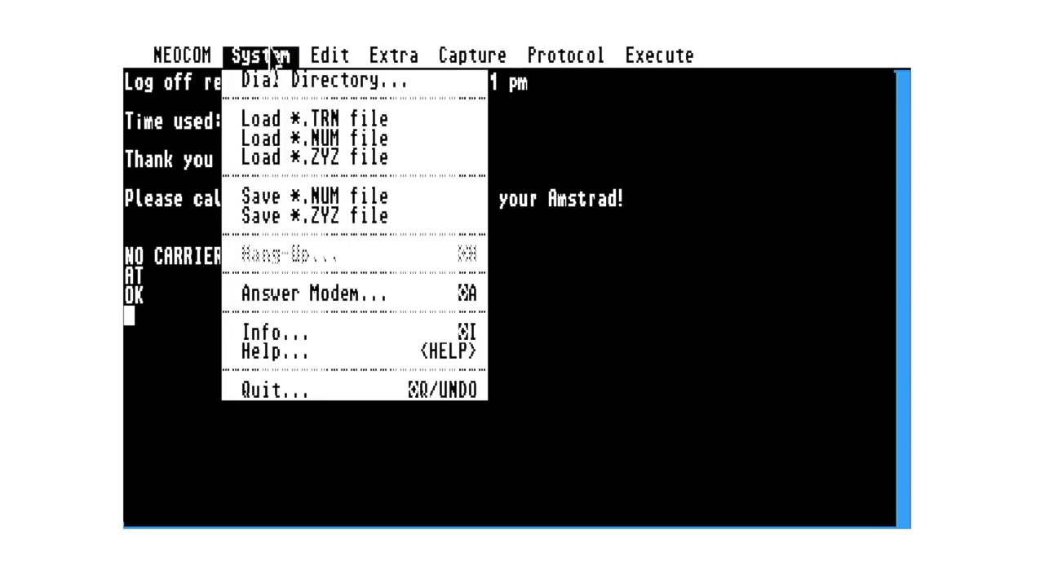
# - Quit NeoCom via System > Quit... and confirm with OK! in the Quit dialog
pyautogui.click(273, 393)
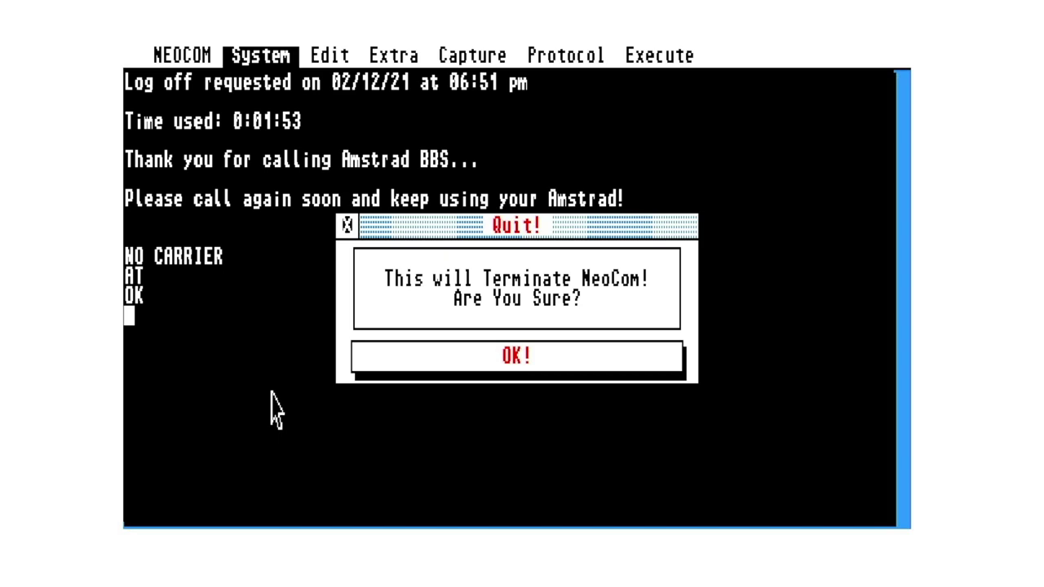
pyautogui.click(451, 359)
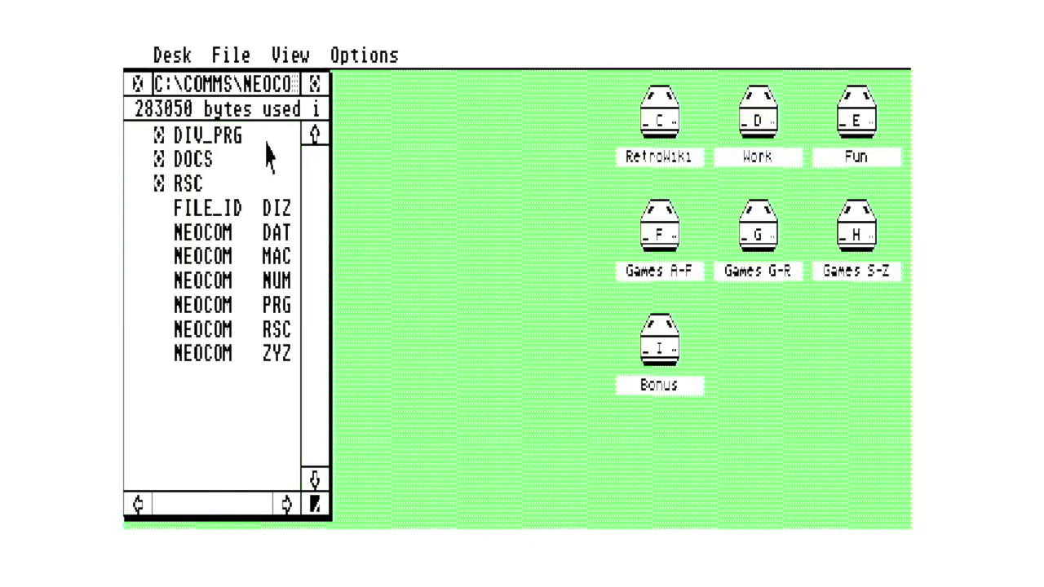
# - Step up from NEOCOM through COMMS to C:\ and close the drive C window
pyautogui.click(137, 84)
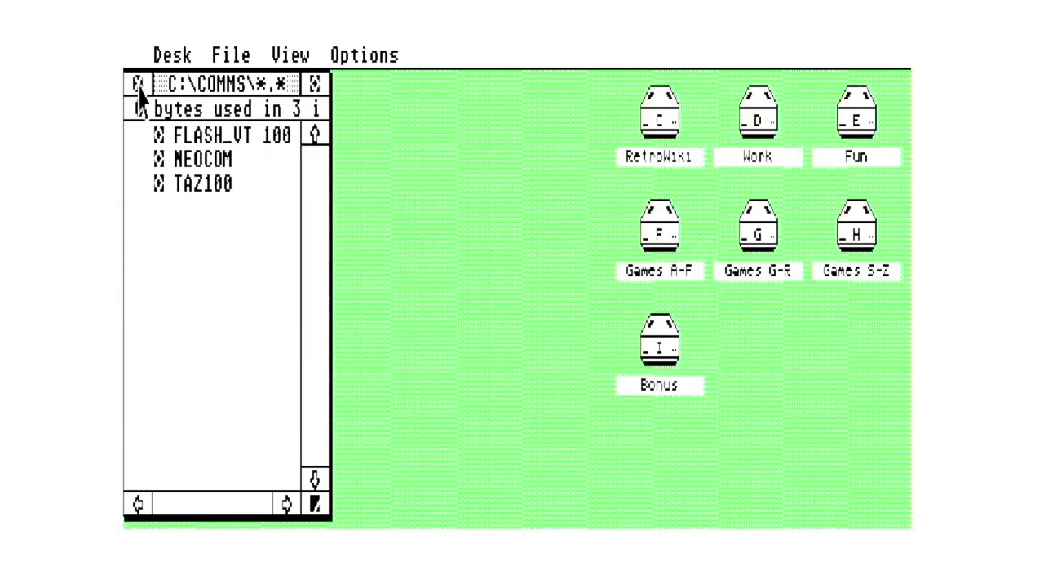
pyautogui.click(137, 84)
pyautogui.click(138, 85)
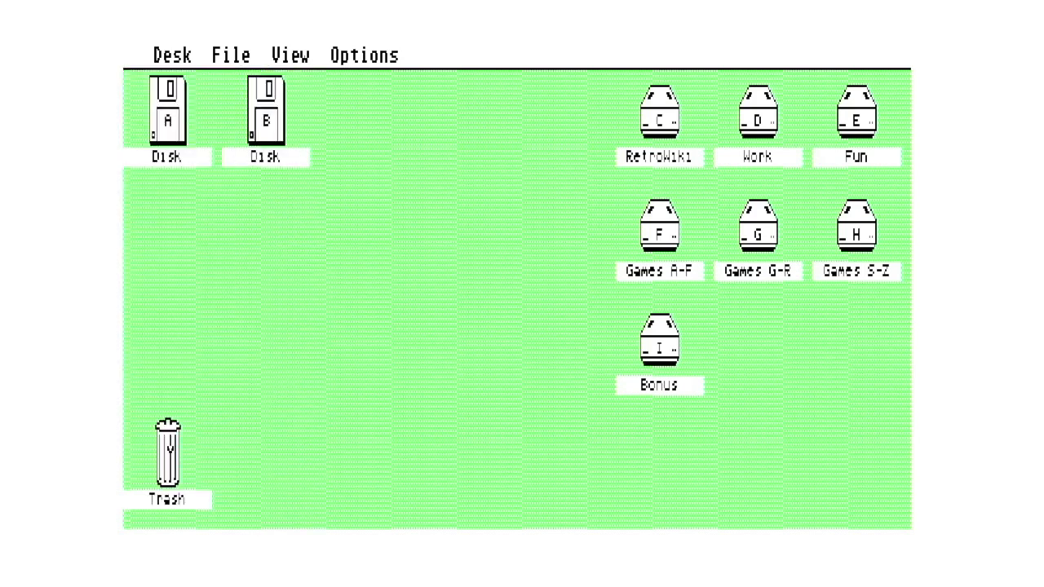